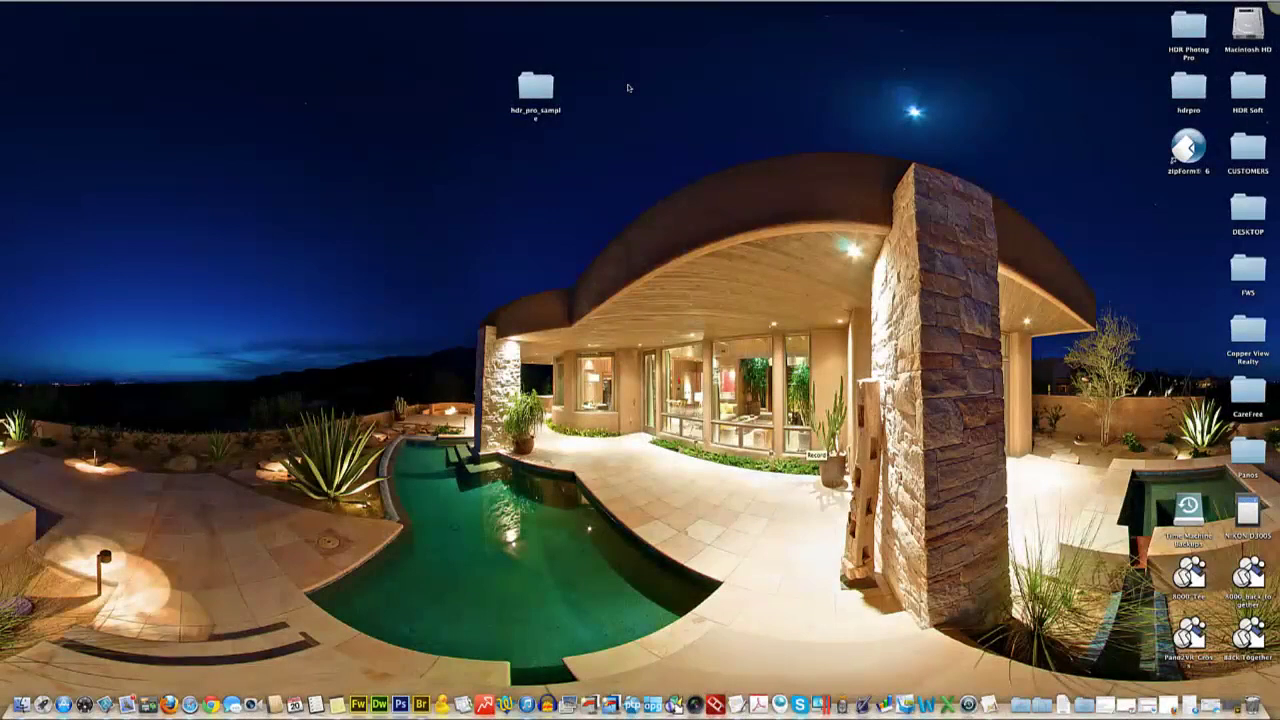
Step: Select the hdr_pro_sample folder icon on the Finder desktop
{"action": "left_click", "coordinate": [536, 90]}
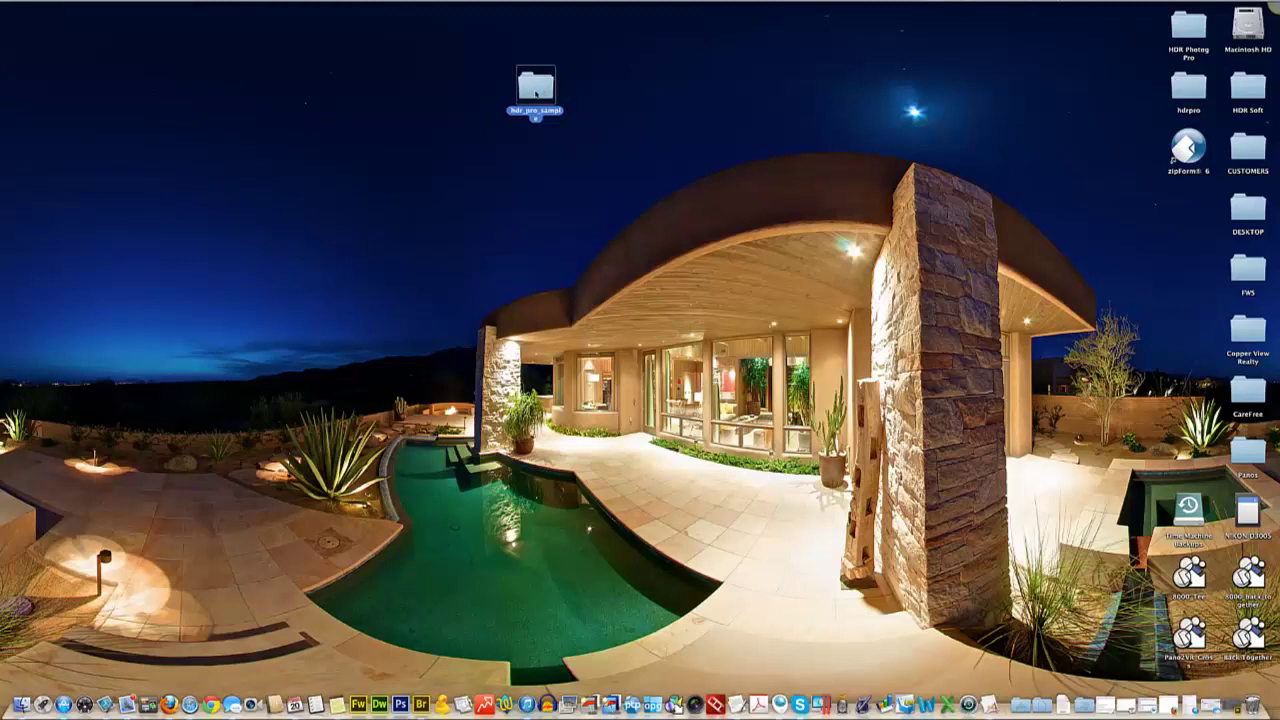
{"action": "double_click", "coordinate": [536, 90]}
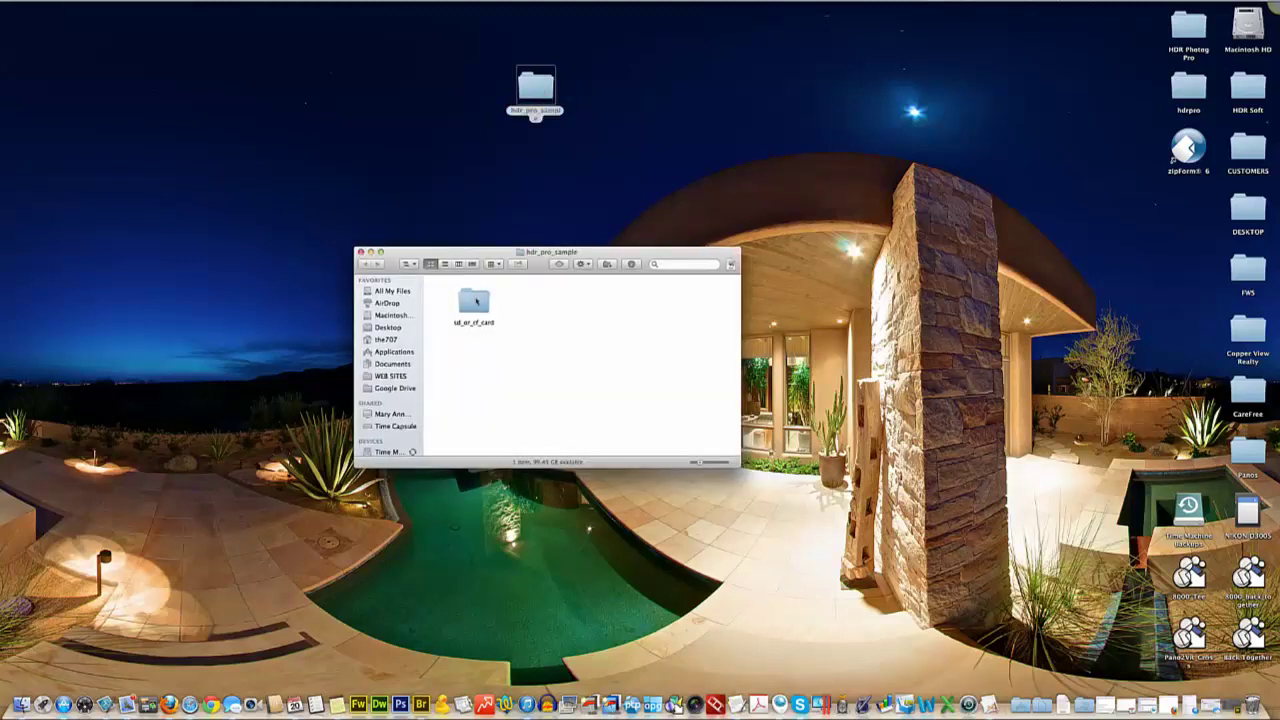
{"action": "left_click", "coordinate": [475, 292]}
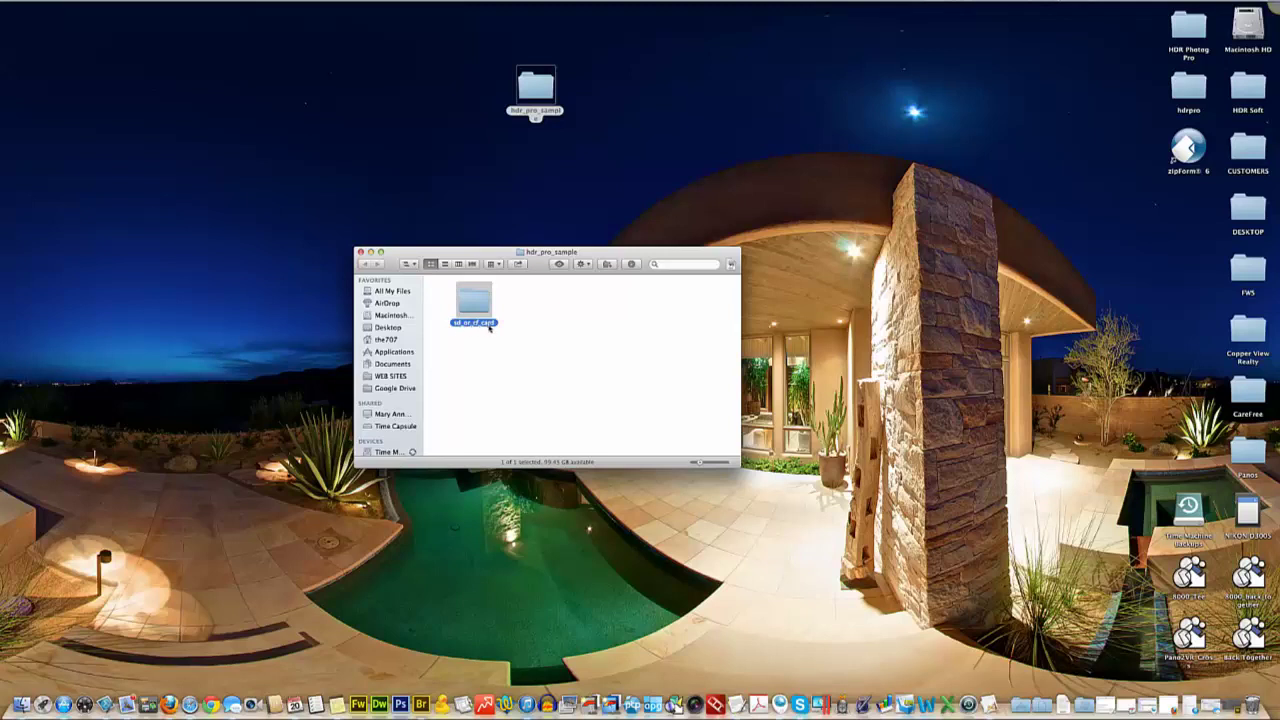
{"action": "double_click", "coordinate": [473, 302]}
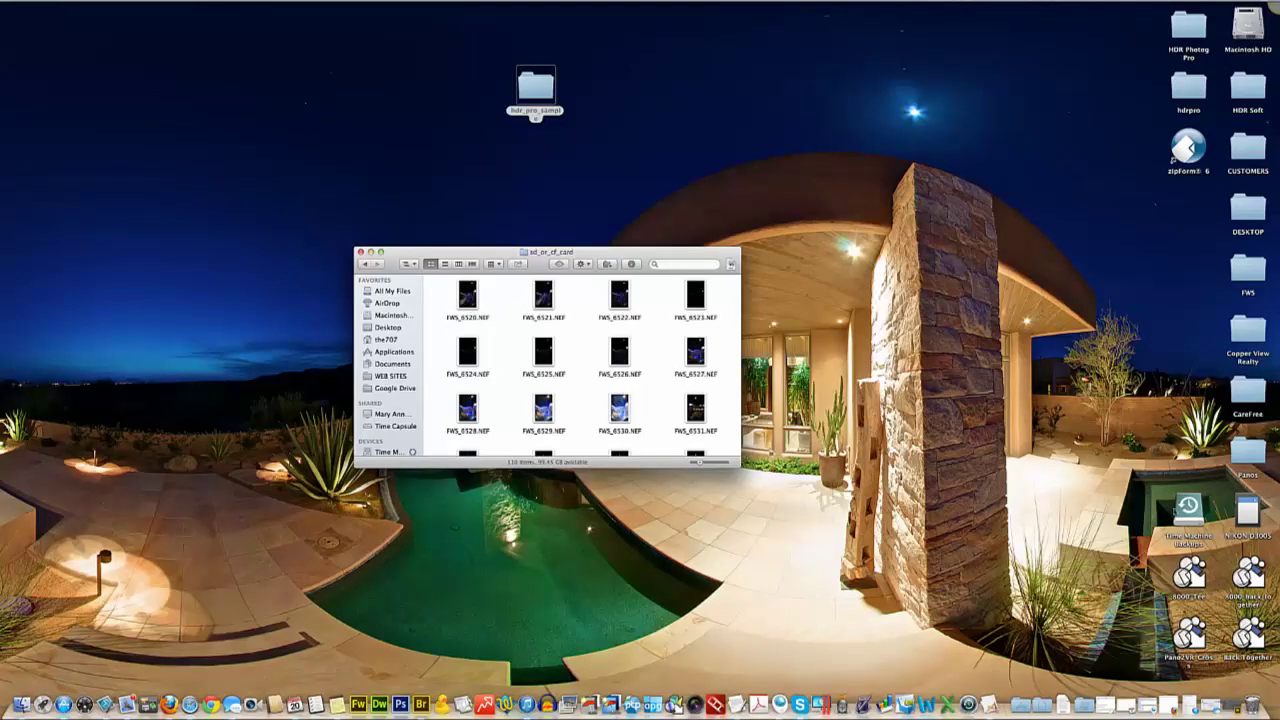
{"action": "left_click", "coordinate": [1247, 512]}
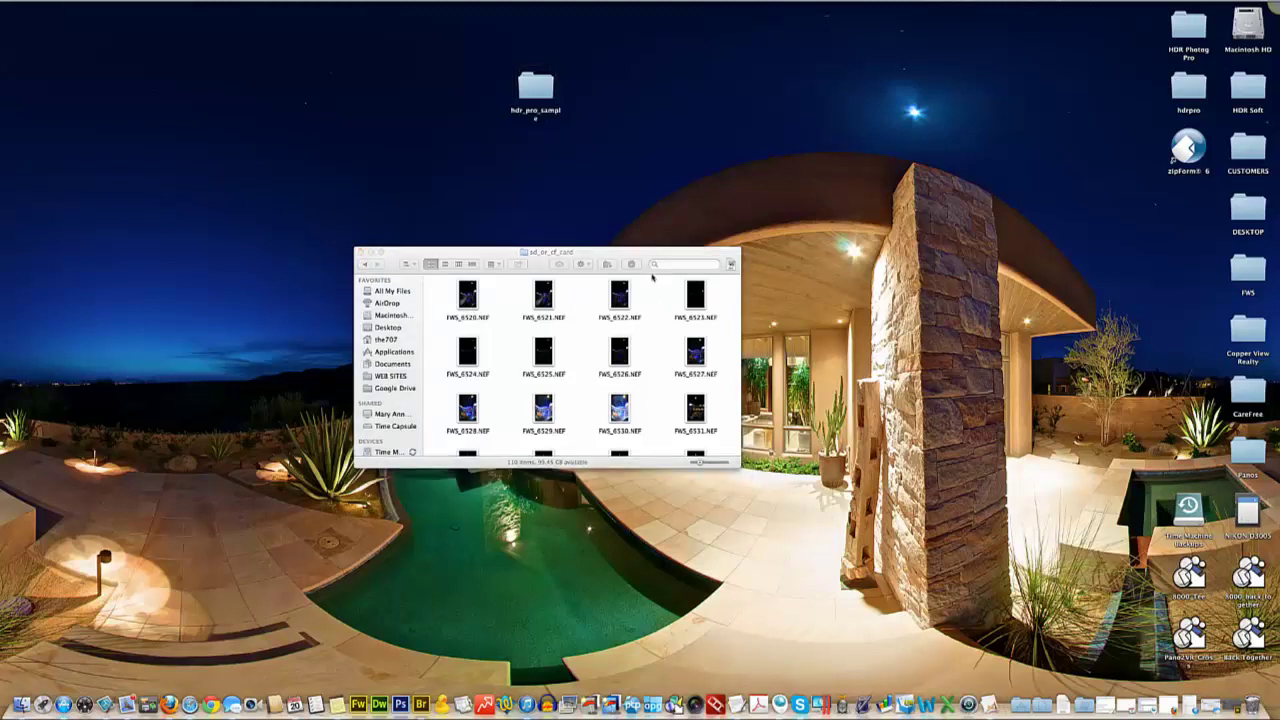
{"action": "left_click", "coordinate": [618, 263]}
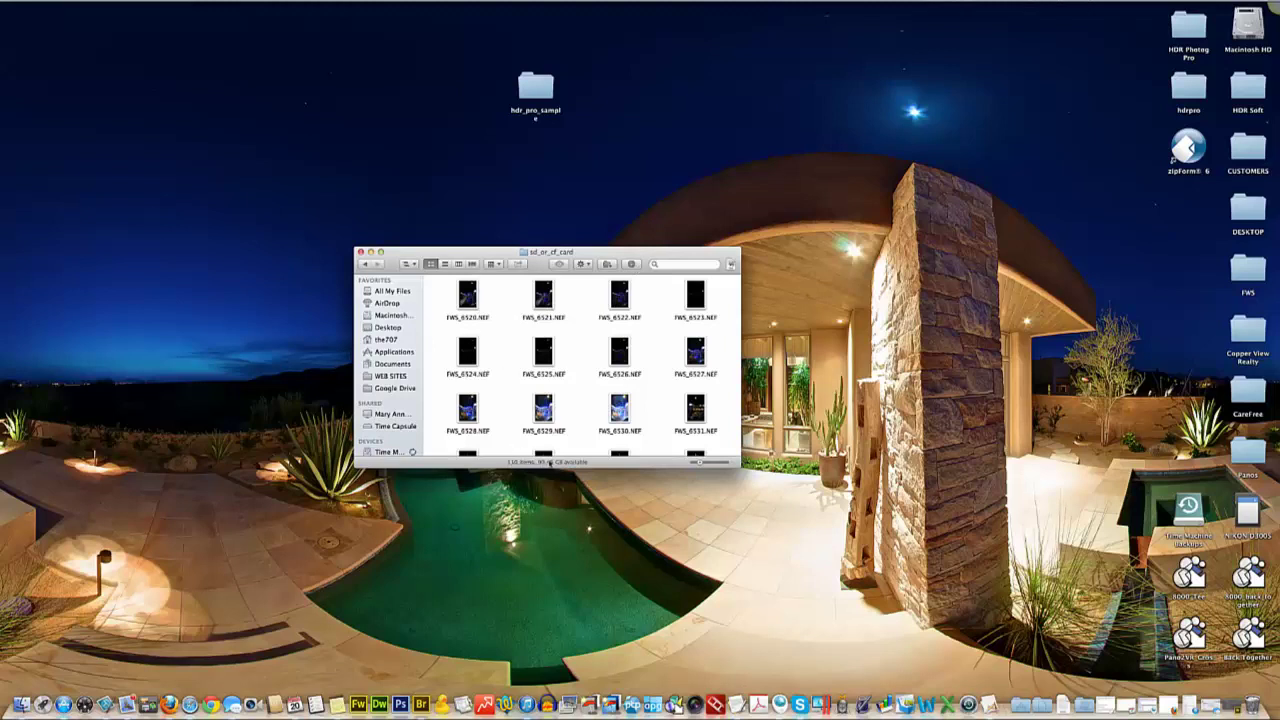
{"action": "scroll", "coordinate": [518, 392], "scroll_direction": "down", "scroll_amount": 15}
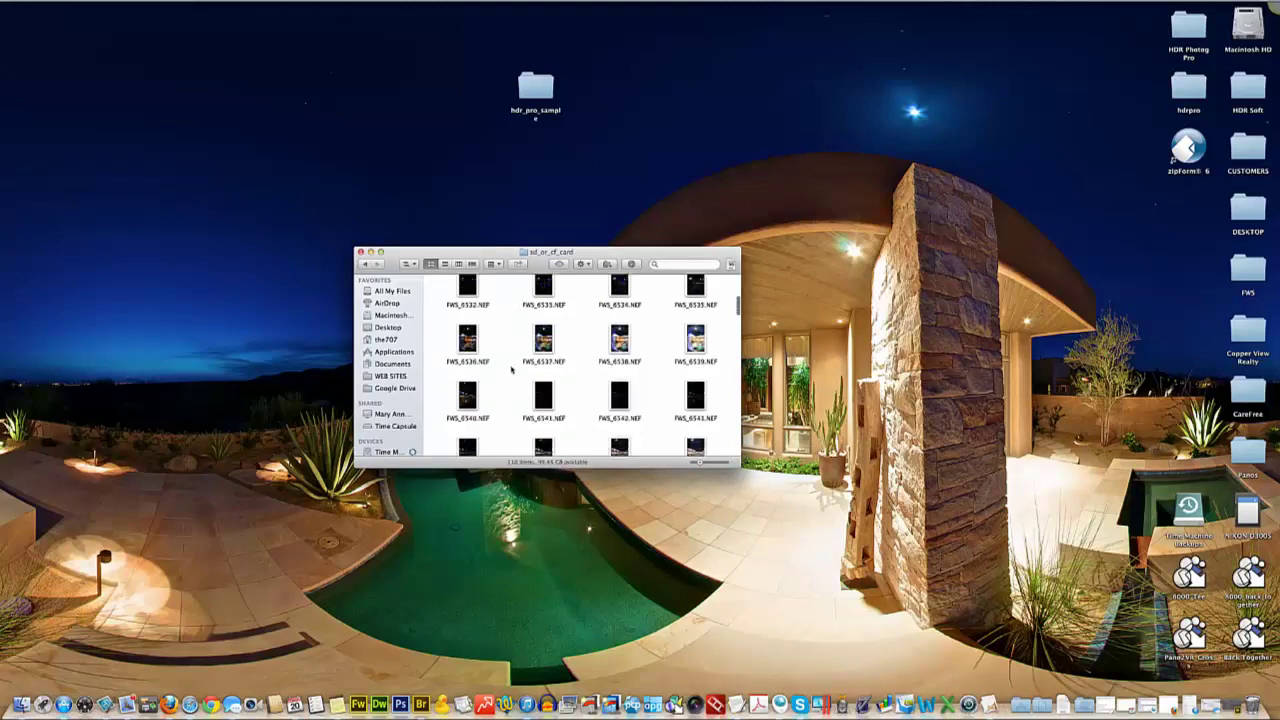
{"action": "scroll", "coordinate": [511, 370], "scroll_direction": "up", "scroll_amount": 5}
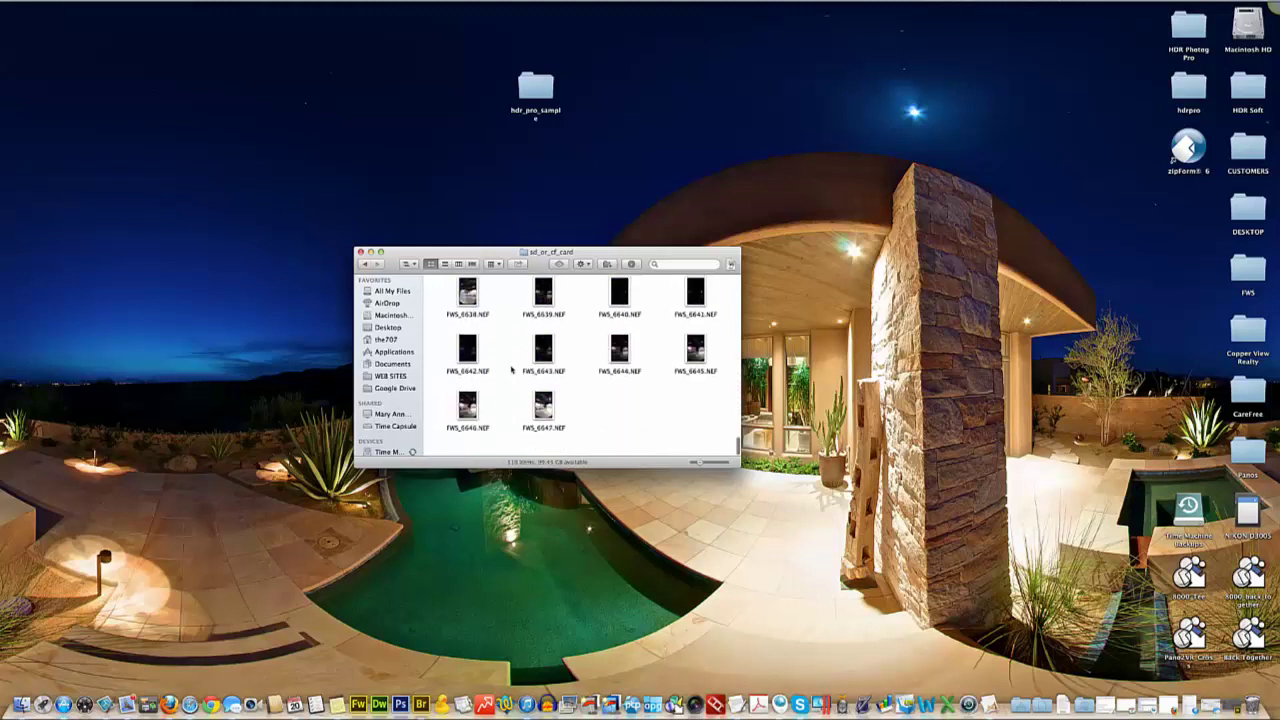
{"action": "scroll", "coordinate": [507, 372], "scroll_direction": "up", "scroll_amount": 10}
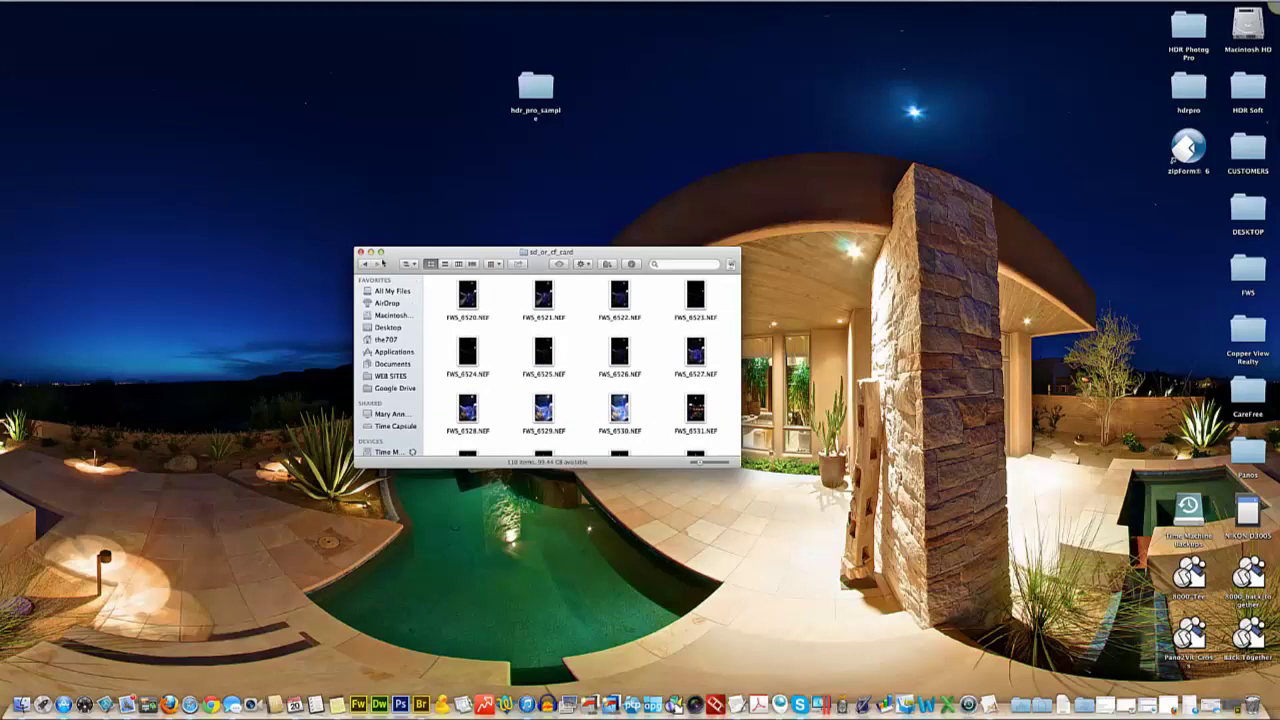
Step: Close the Finder window, launch Adobe Bridge and browse to Desktop > hdr_pro_sample > sd_or_cf_card
{"action": "left_click", "coordinate": [361, 253]}
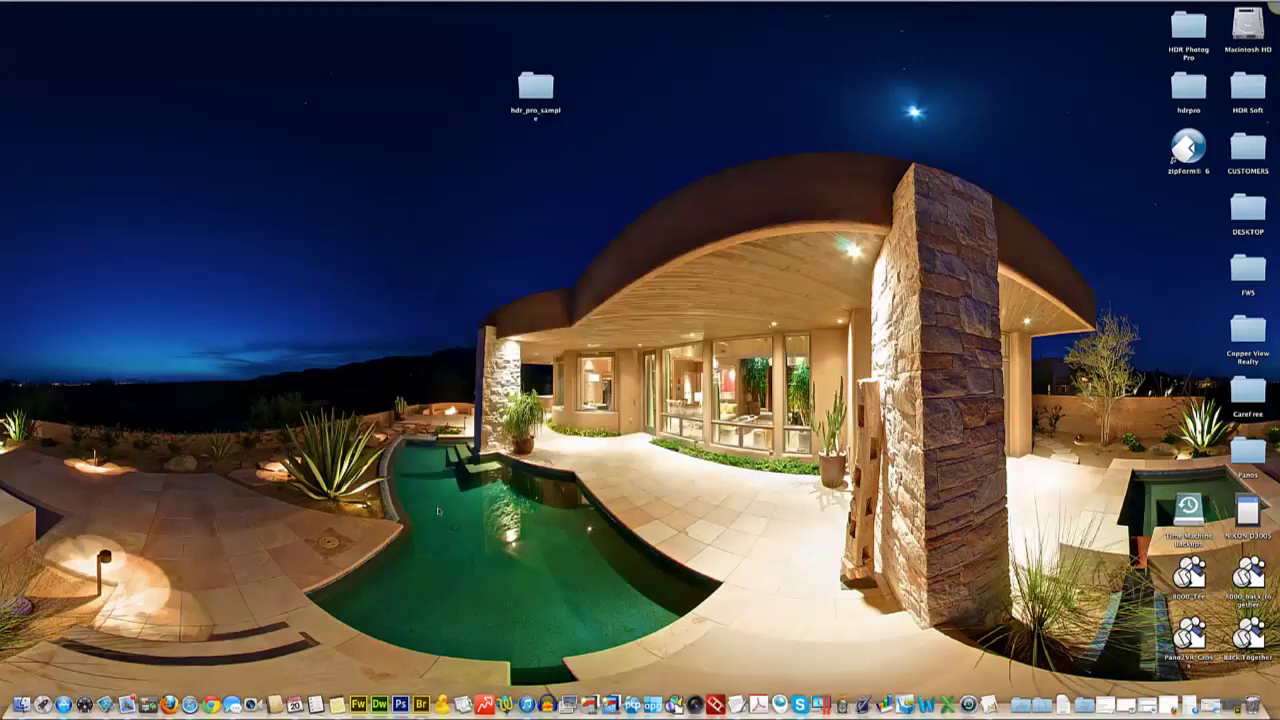
{"action": "left_click", "coordinate": [435, 695]}
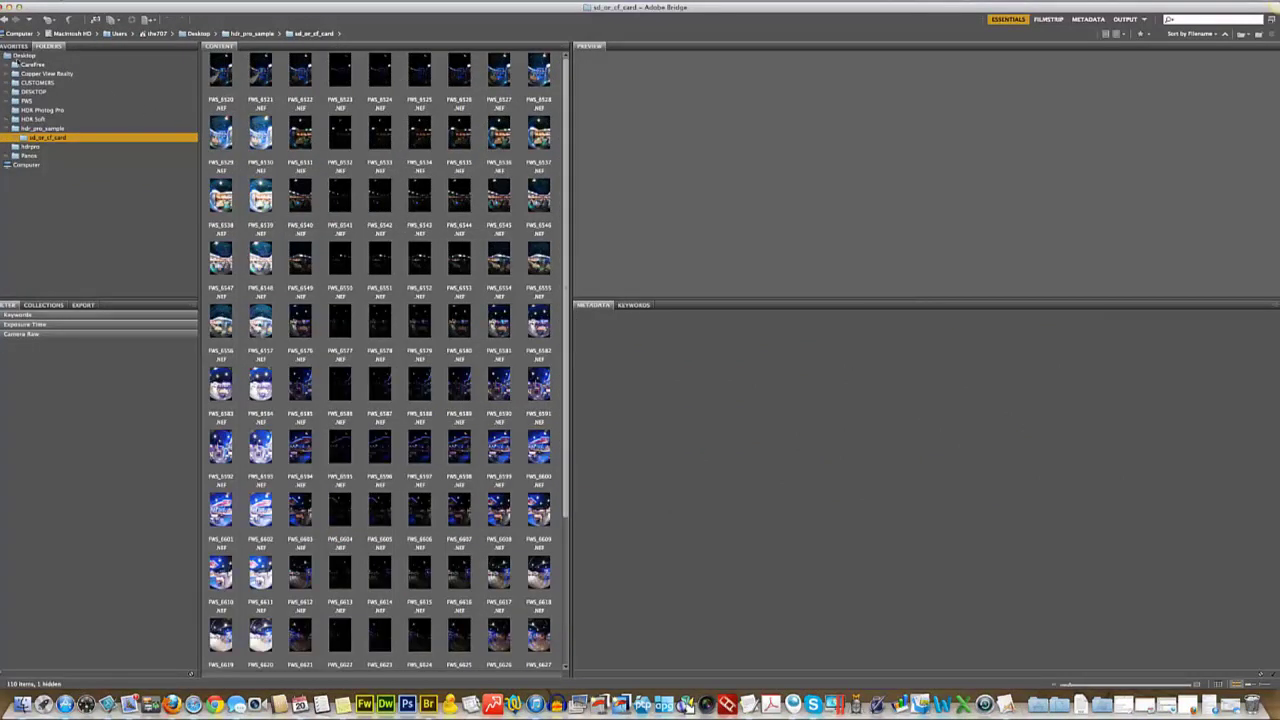
{"action": "left_click", "coordinate": [22, 56]}
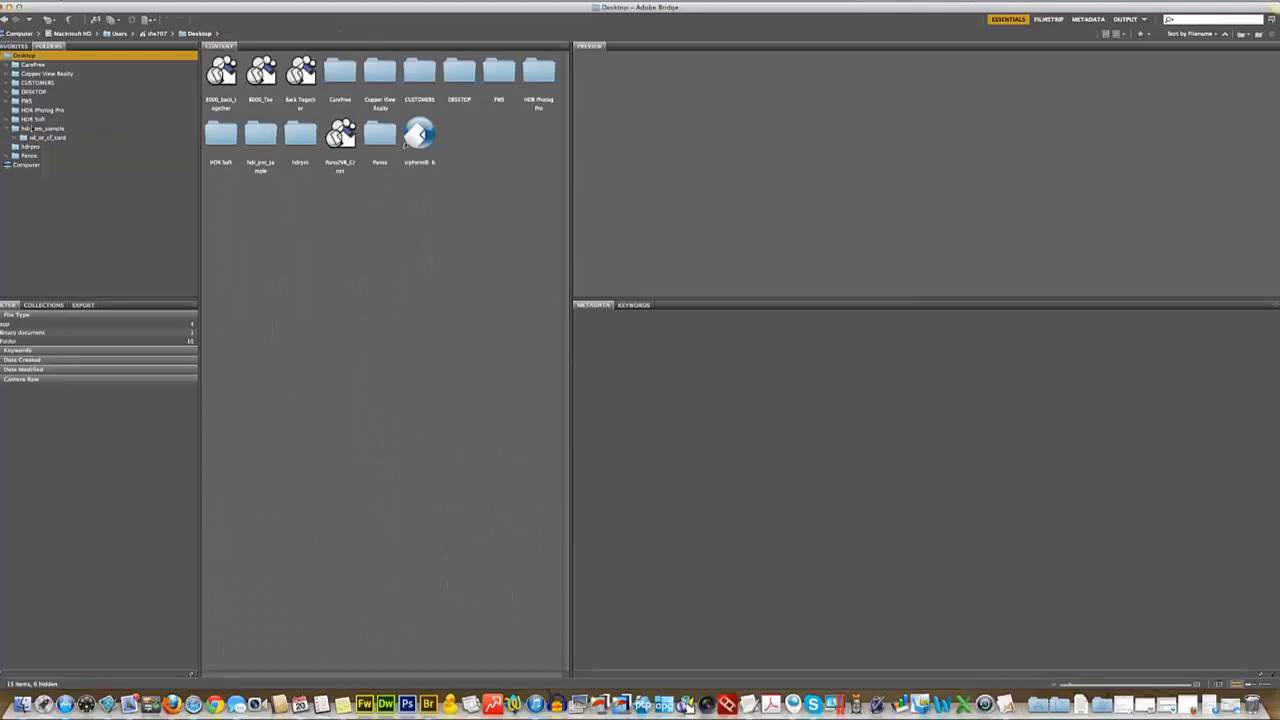
{"action": "left_click", "coordinate": [40, 128]}
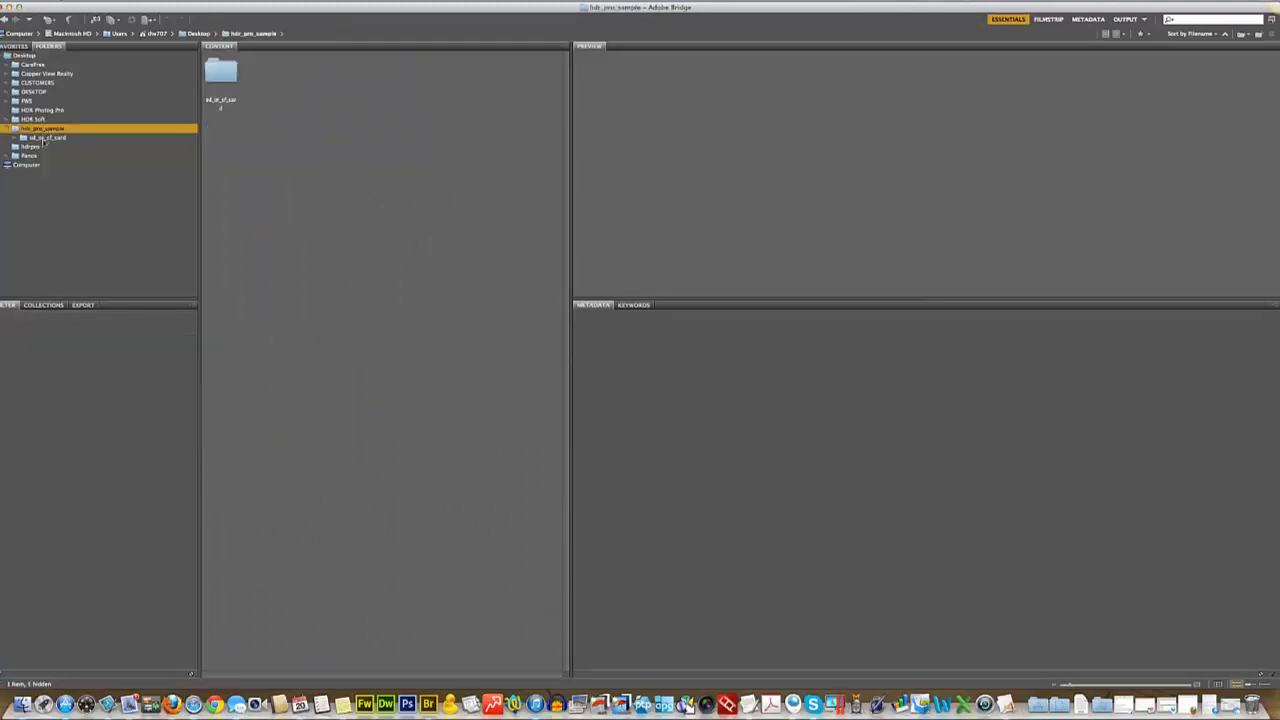
{"action": "left_click", "coordinate": [44, 140]}
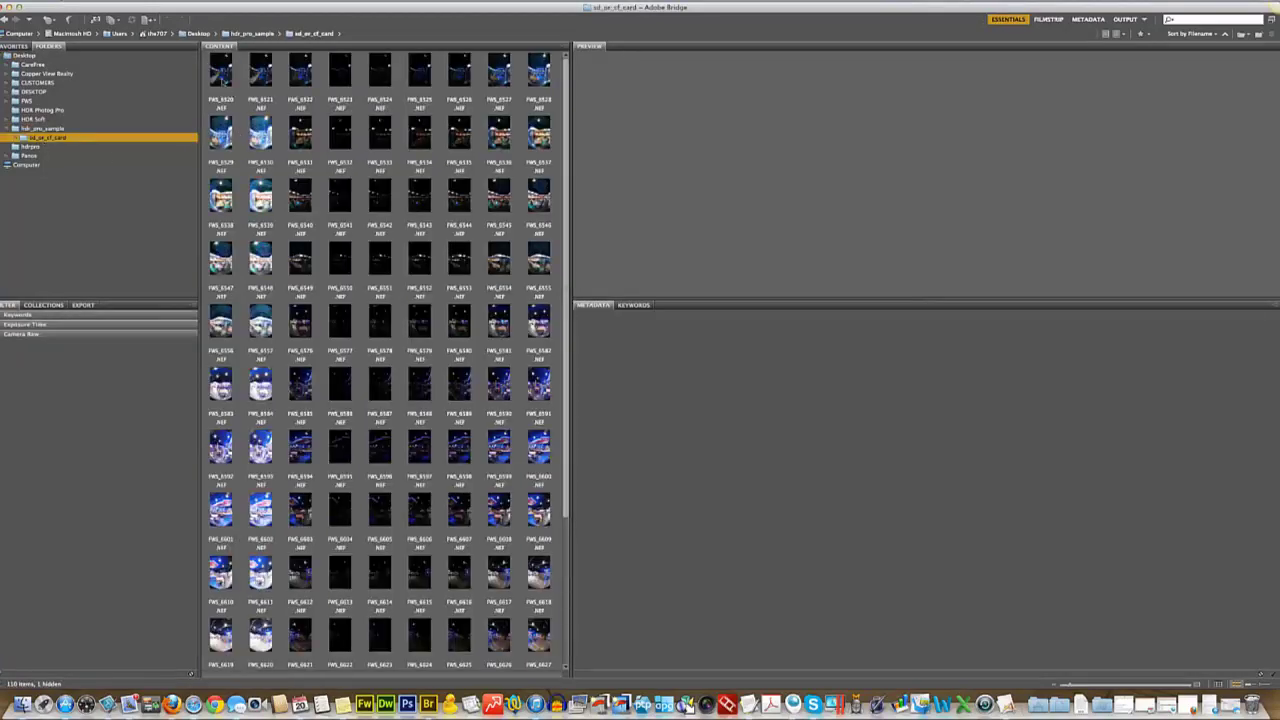
Step: Preview FWS_6520 through FWS_6528 with their metadata, then return to FWS_6520
{"action": "left_click", "coordinate": [221, 72]}
{"action": "left_click", "coordinate": [257, 76]}
{"action": "left_click", "coordinate": [297, 76]}
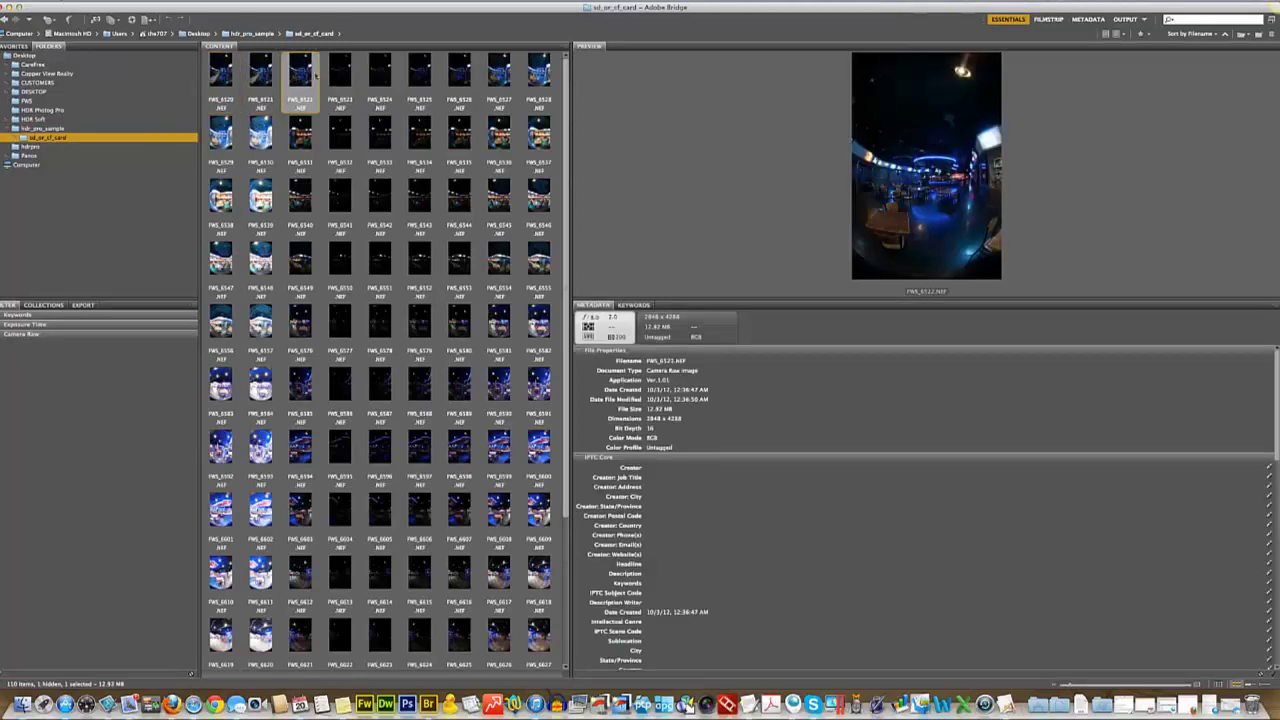
{"action": "left_click", "coordinate": [336, 76]}
{"action": "left_click", "coordinate": [388, 80]}
{"action": "left_click", "coordinate": [414, 82]}
{"action": "left_click", "coordinate": [462, 77]}
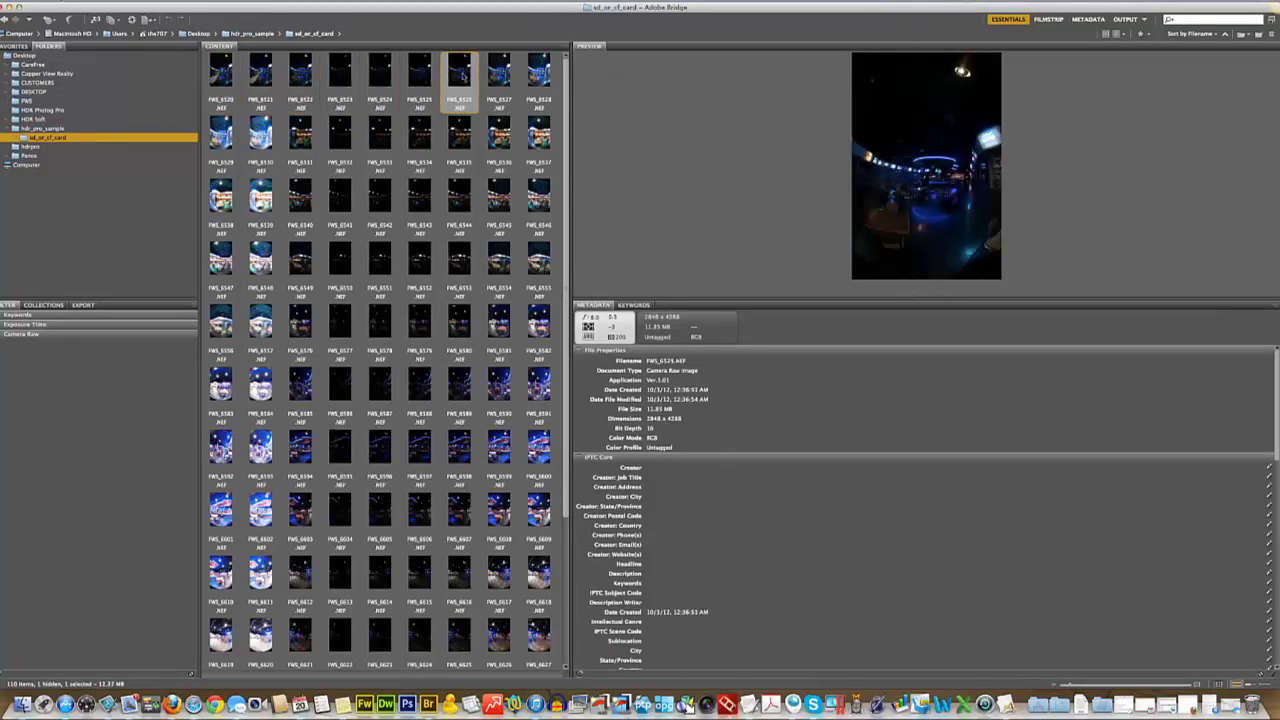
{"action": "left_click", "coordinate": [500, 78]}
{"action": "left_click", "coordinate": [532, 79]}
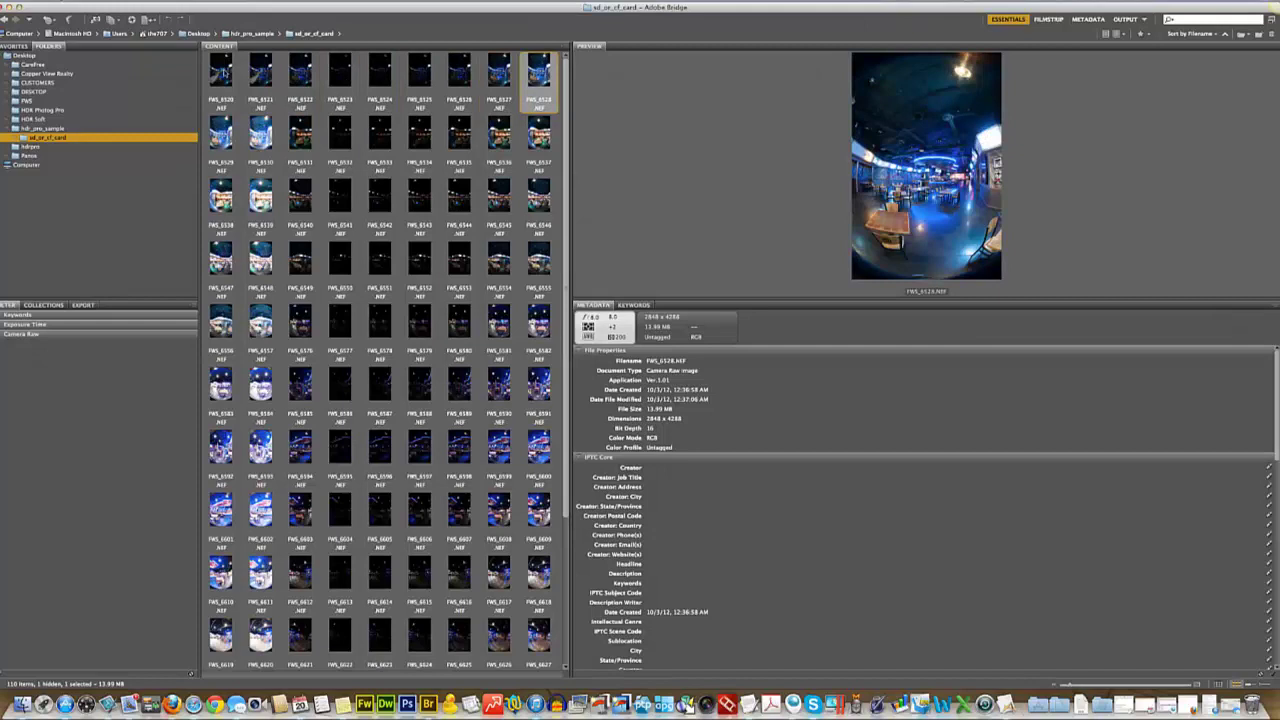
{"action": "left_click", "coordinate": [226, 74]}
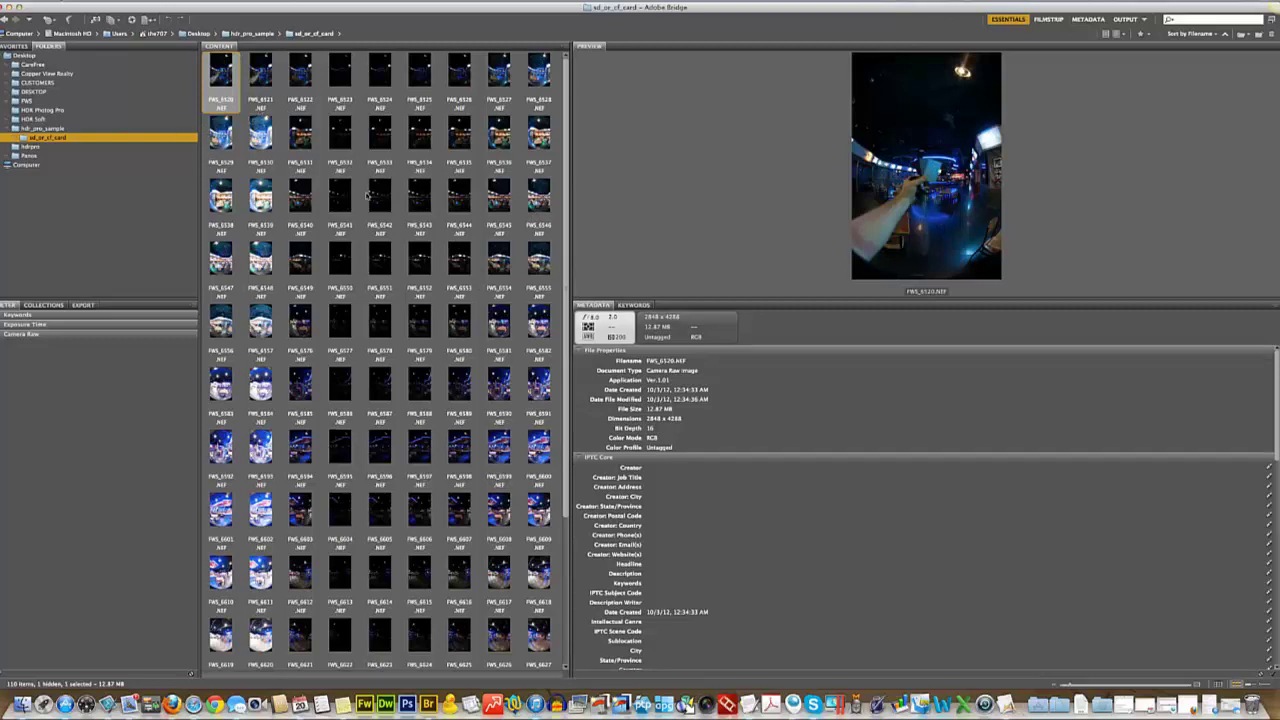
Step: Create a new folder named misc in the sd_or_cf_card Content area
{"action": "scroll", "coordinate": [368, 197], "scroll_direction": "down", "scroll_amount": 4}
{"action": "right_click", "coordinate": [329, 638]}
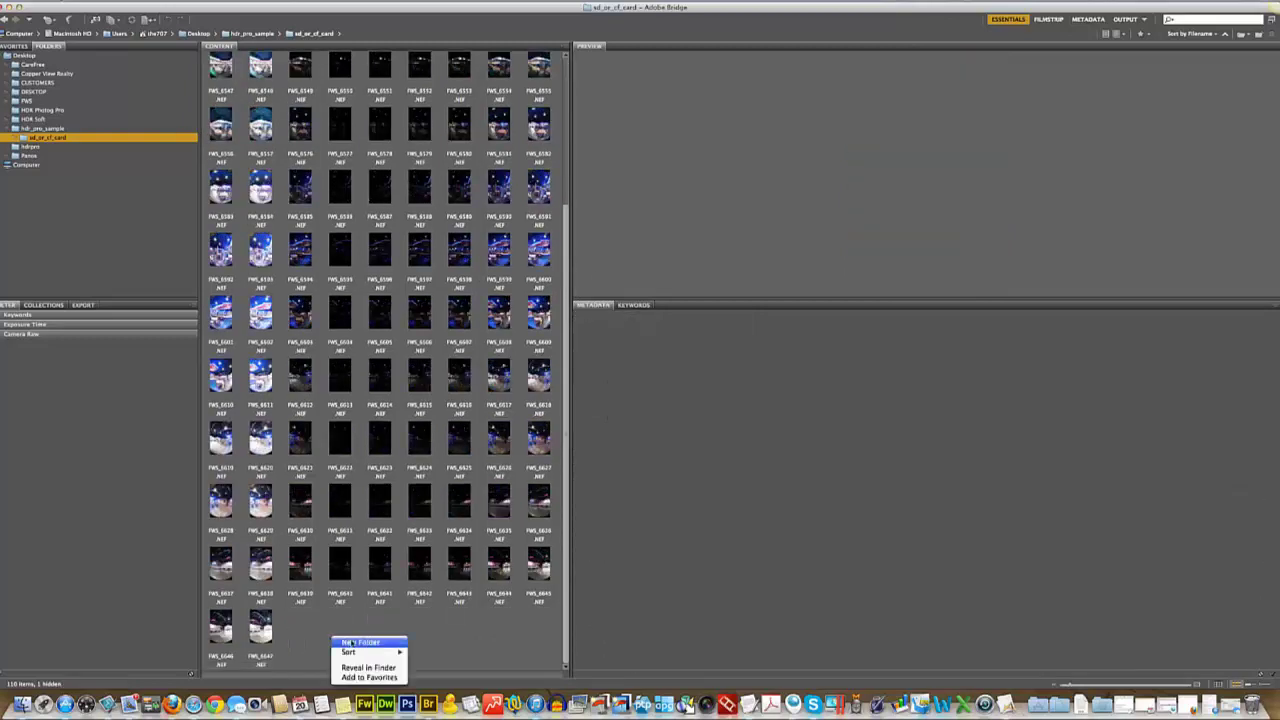
{"action": "left_click", "coordinate": [353, 644]}
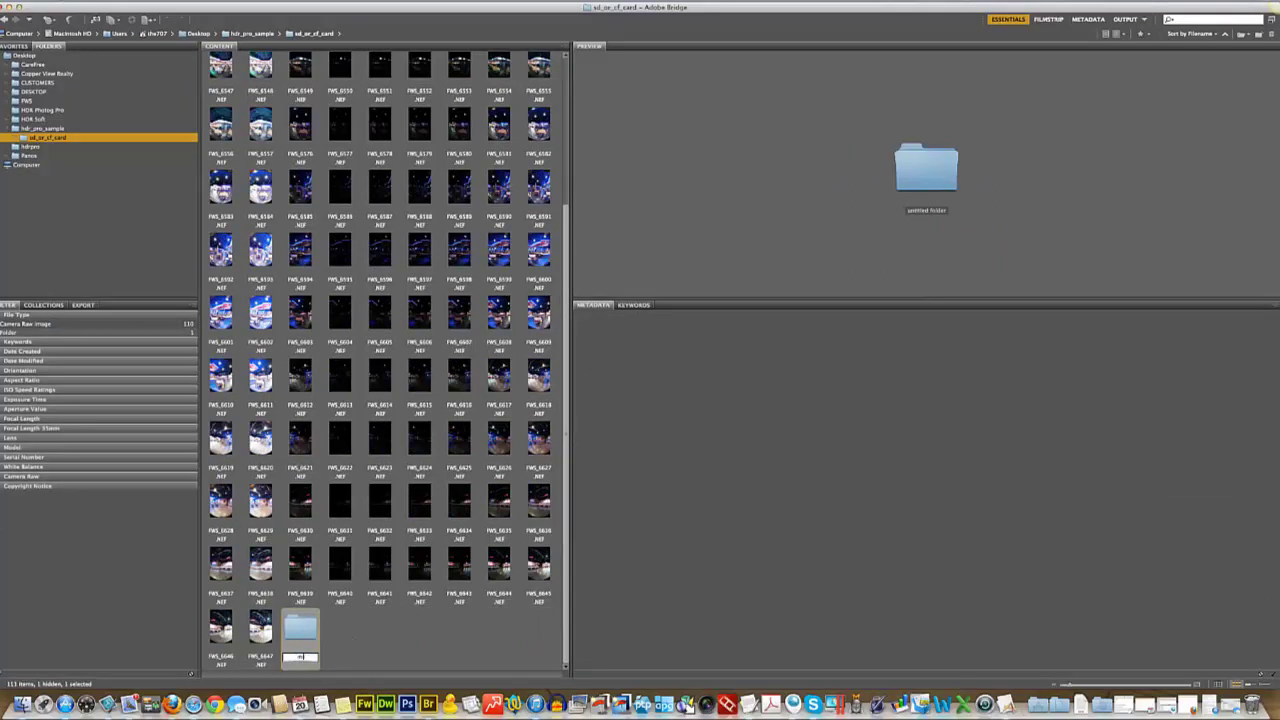
{"action": "type", "text": "misc"}
{"action": "key", "text": "Return"}
{"action": "scroll", "coordinate": [374, 535], "scroll_direction": "up", "scroll_amount": 3}
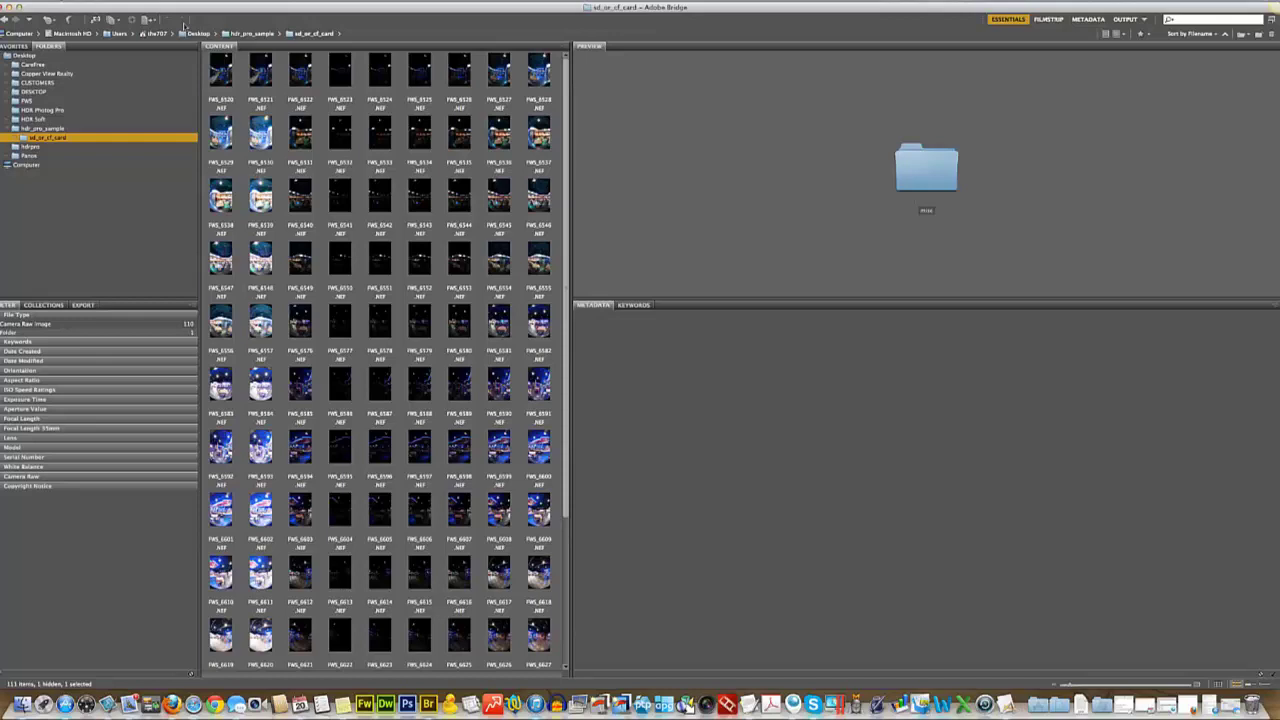
Step: Select FWS_6520 and FWS_6521 and drag them into the misc folder
{"action": "left_click", "coordinate": [221, 72]}
{"action": "left_click", "coordinate": [260, 70]}
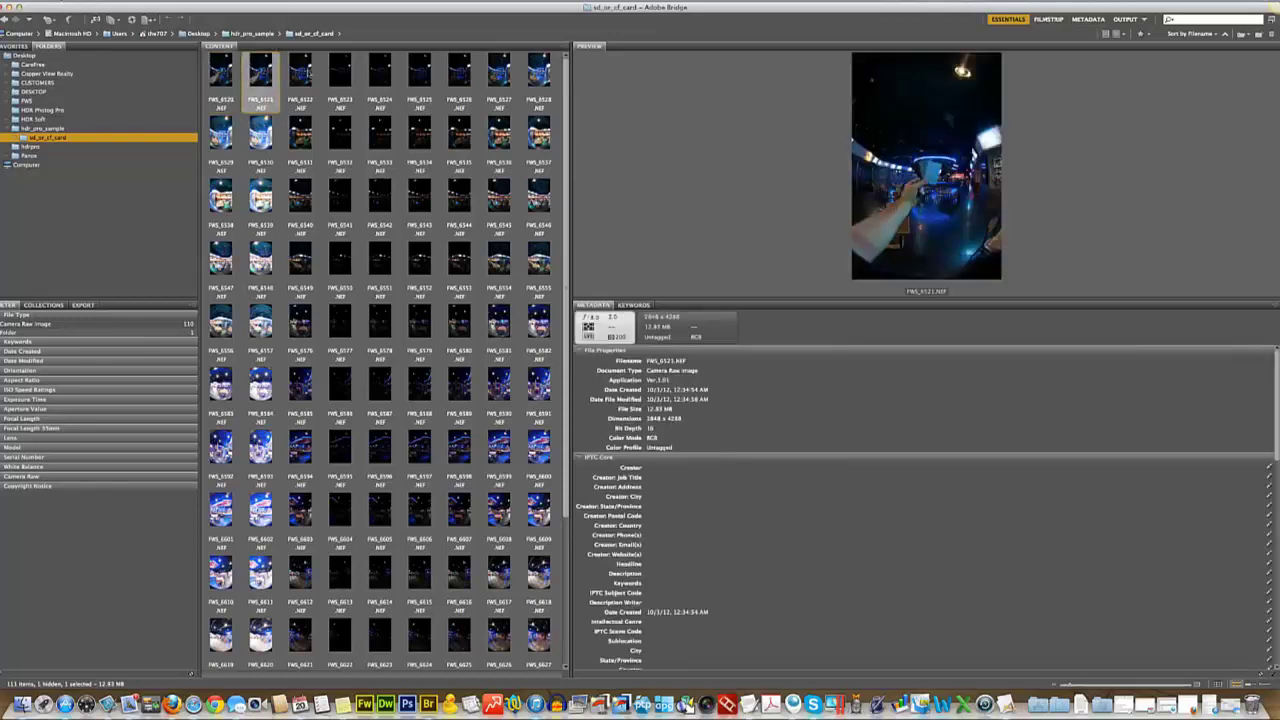
{"action": "left_click", "coordinate": [300, 72]}
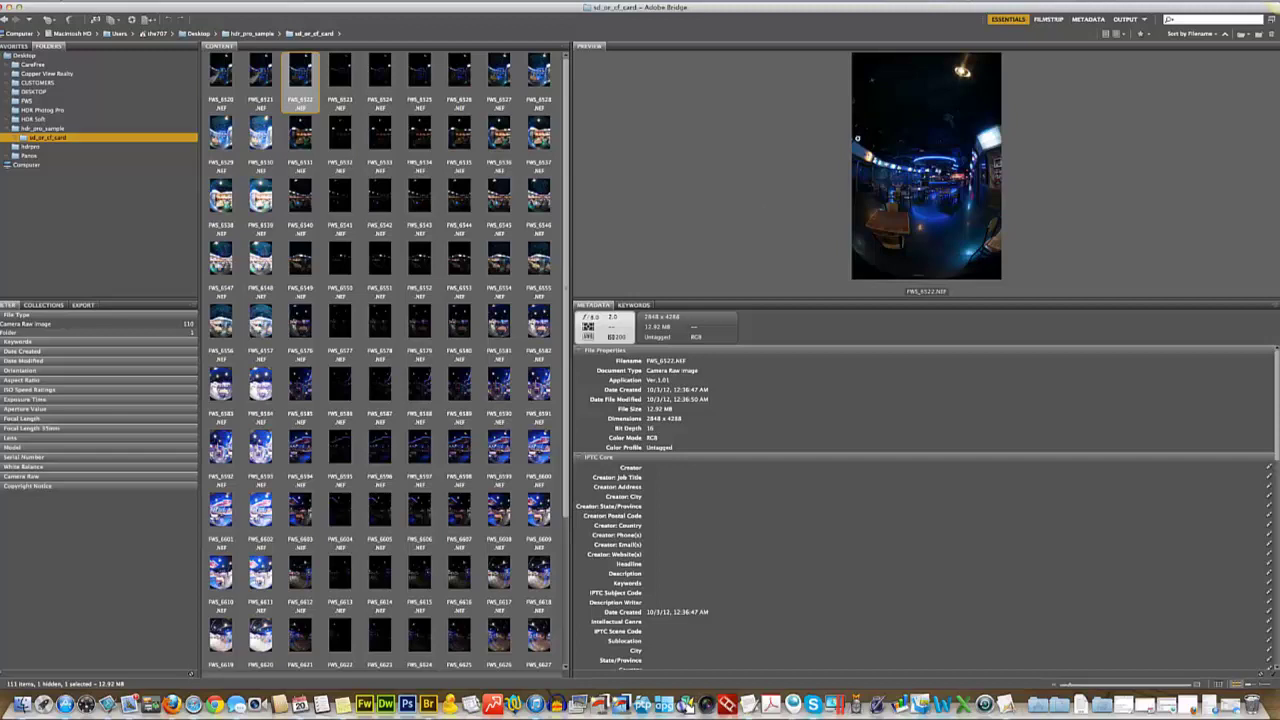
{"action": "key", "text": "Left"}
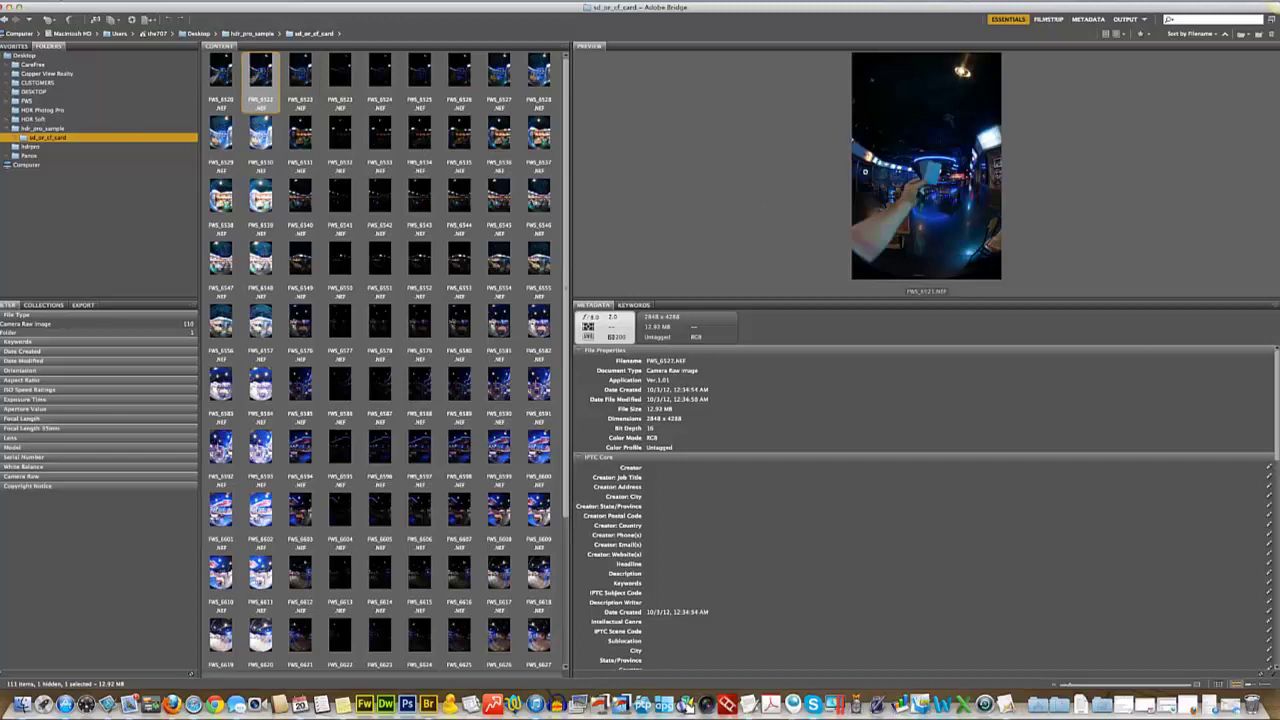
{"action": "left_click", "coordinate": [288, 85]}
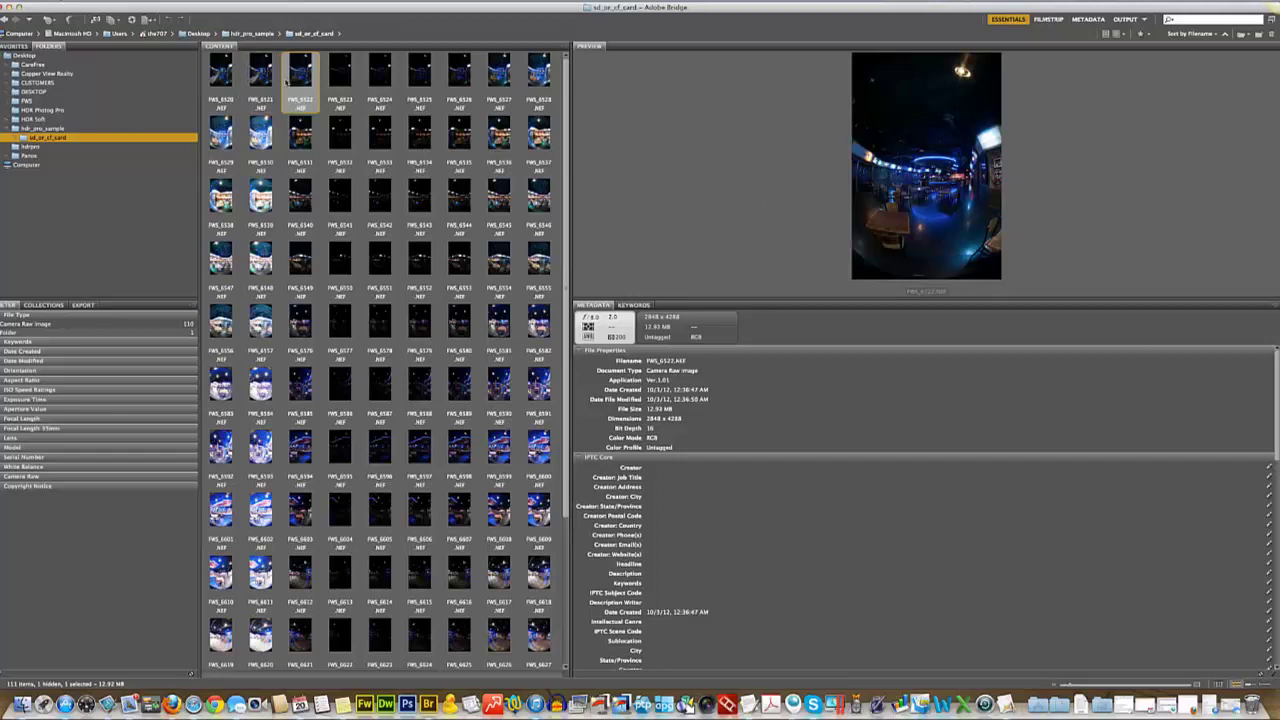
{"action": "left_click", "coordinate": [260, 75]}
{"action": "left_click", "coordinate": [222, 75], "text": "shift"}
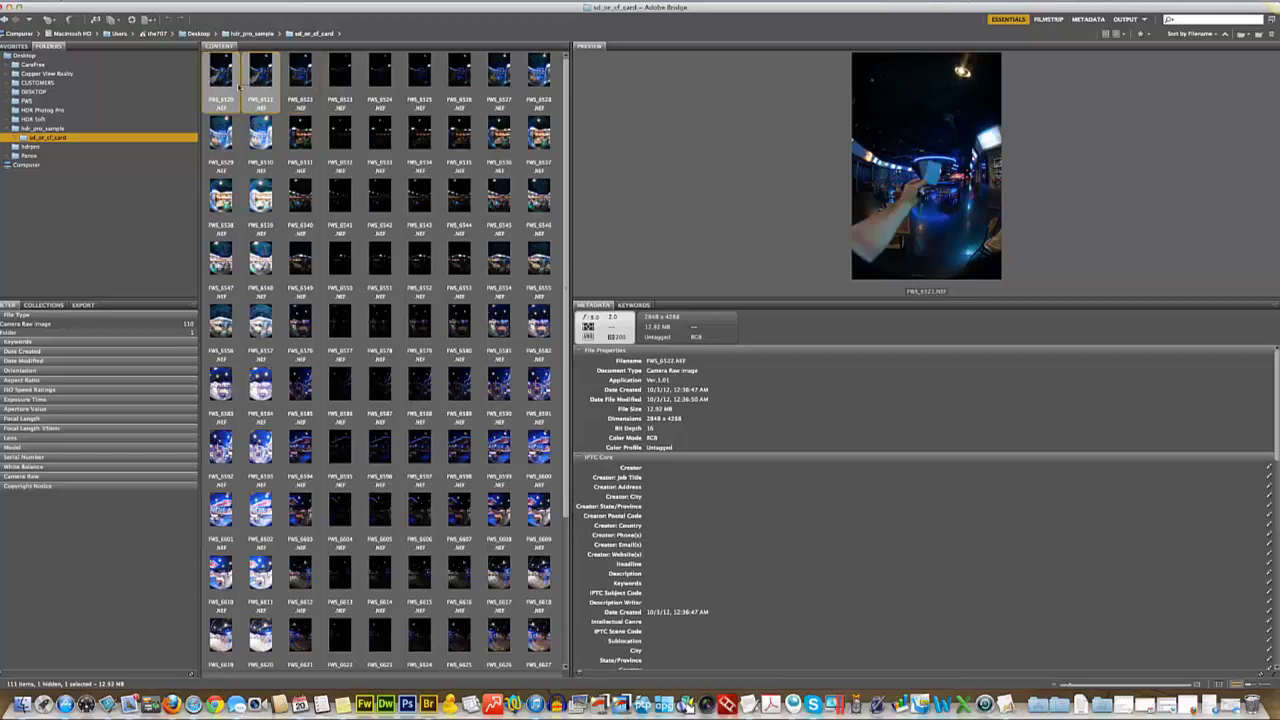
{"action": "left_click_drag", "start_coordinate": [222, 75], "coordinate": [302, 625]}
{"action": "scroll", "coordinate": [305, 610], "scroll_direction": "up", "scroll_amount": 3}
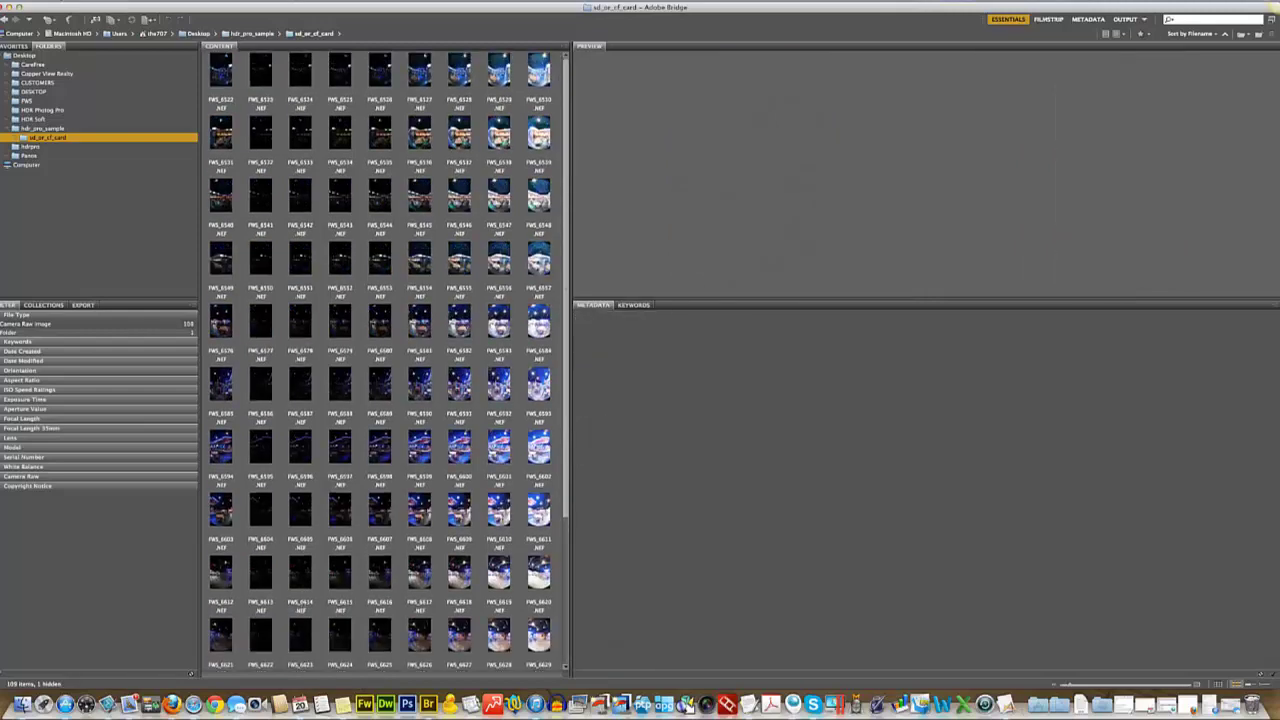
Step: Step through the photos from FWS_6522 to FWS_6537, then reselect FWS_6522
{"action": "left_click", "coordinate": [222, 68]}
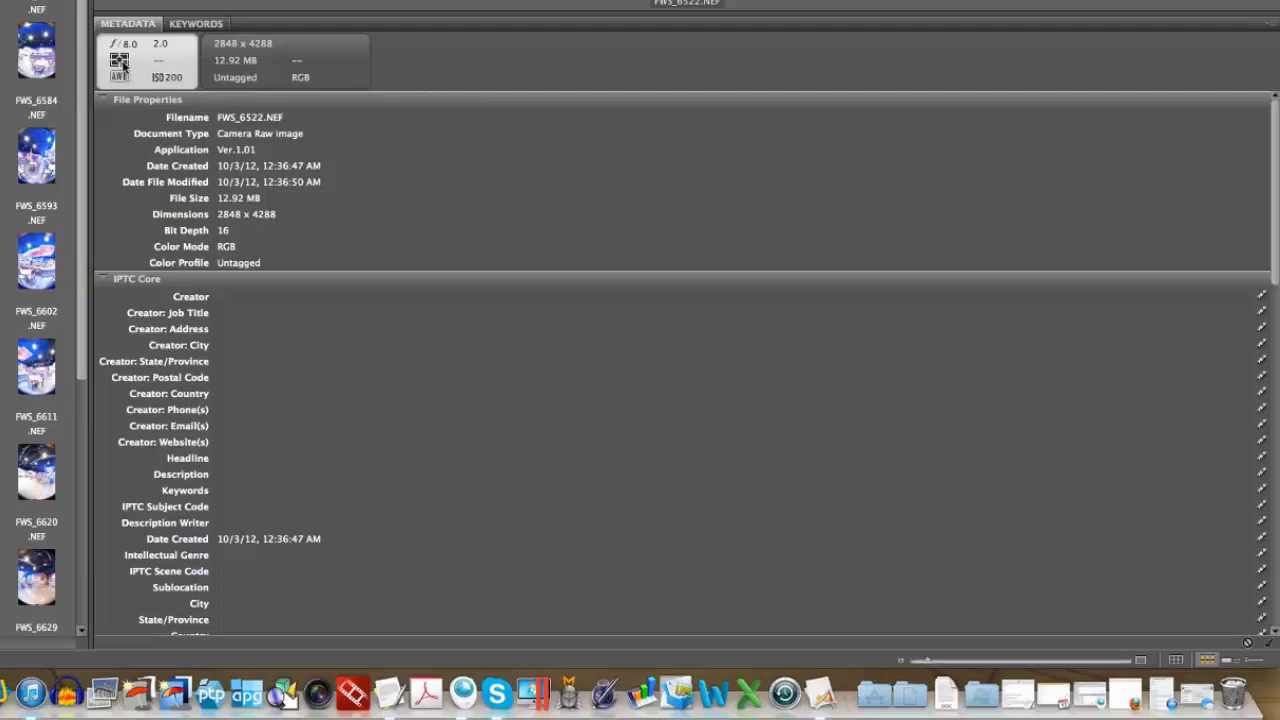
{"action": "key", "text": "Right"}
{"action": "key", "text": "Right"}
{"action": "key", "text": "Right"}
{"action": "key", "text": "Right"}
{"action": "key", "text": "Right"}
{"action": "key", "text": "Right"}
{"action": "key", "text": "Right"}
{"action": "key", "text": "Right"}
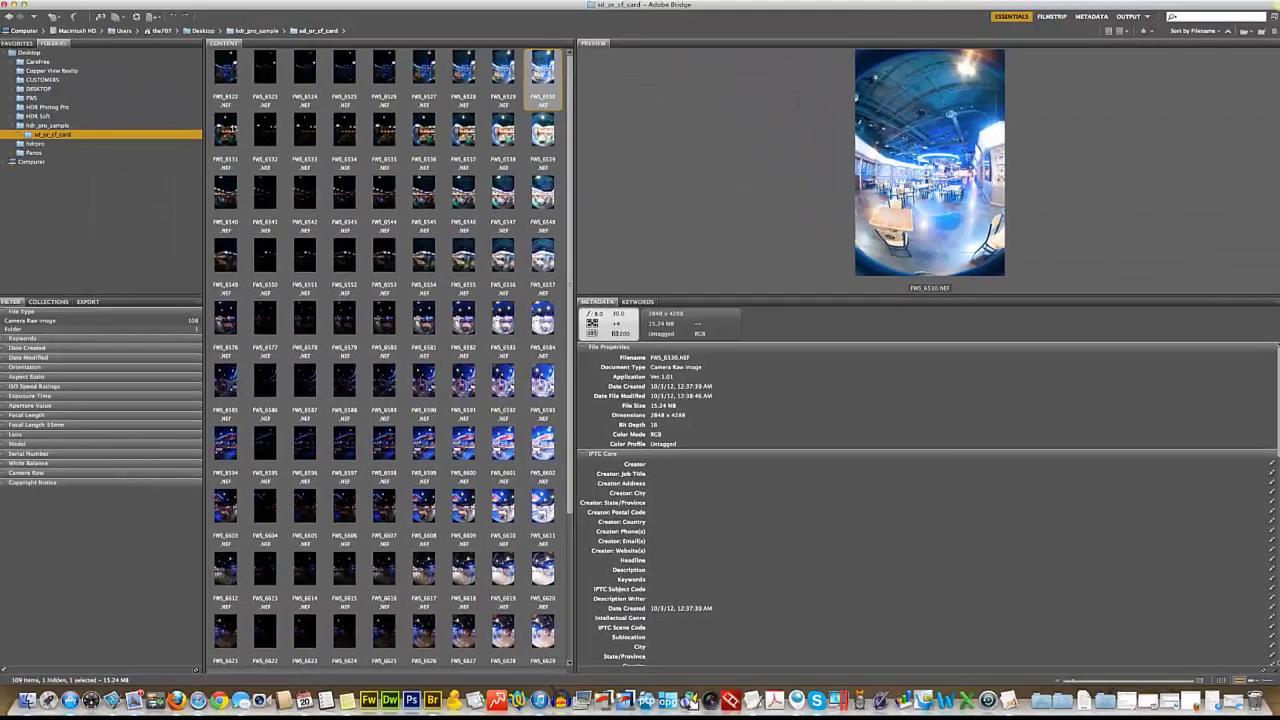
{"action": "key", "text": "Right"}
{"action": "key", "text": "Right"}
{"action": "key", "text": "Right"}
{"action": "key", "text": "Right"}
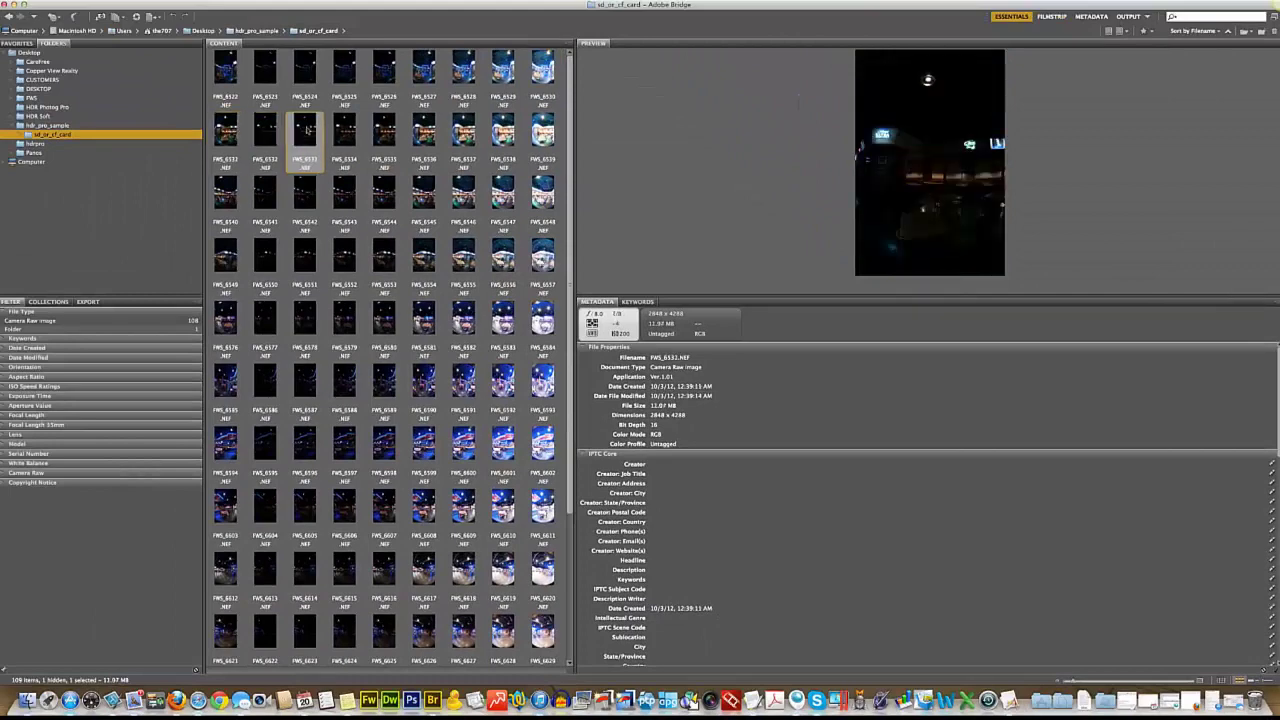
{"action": "key", "text": "Right"}
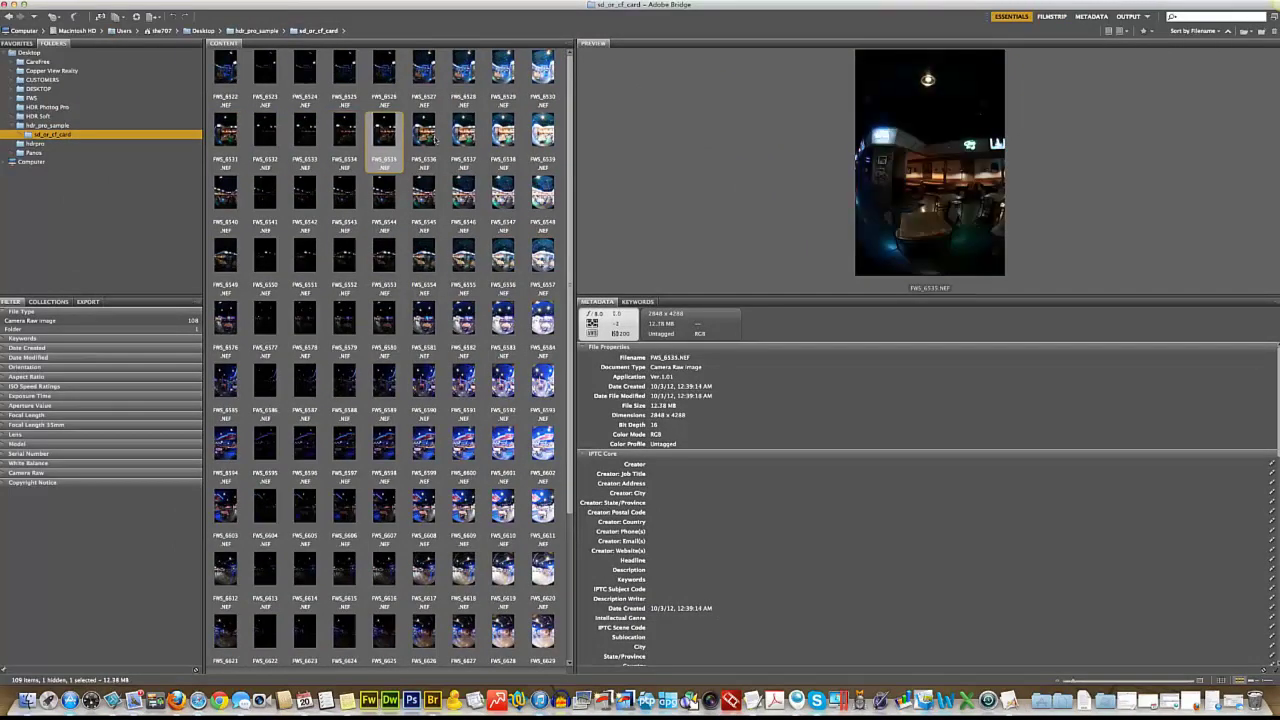
{"action": "key", "text": "Right"}
{"action": "key", "text": "Right"}
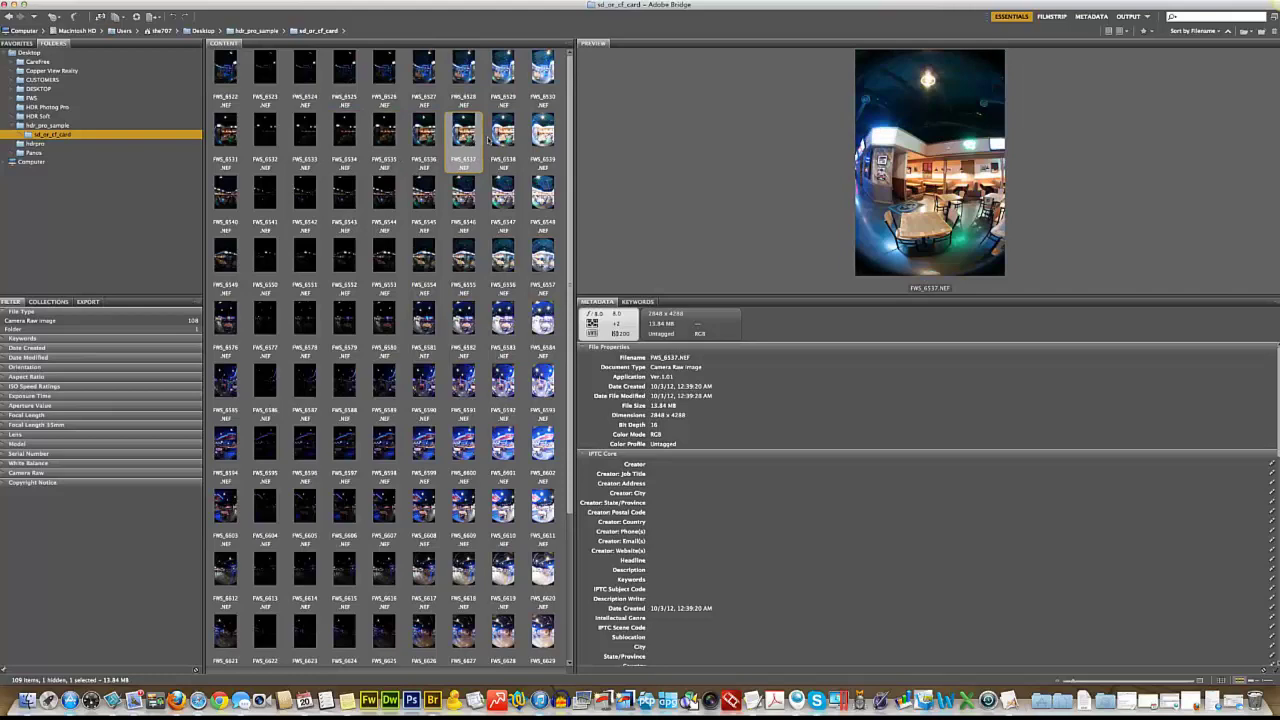
{"action": "key", "text": "Right"}
{"action": "key", "text": "Right"}
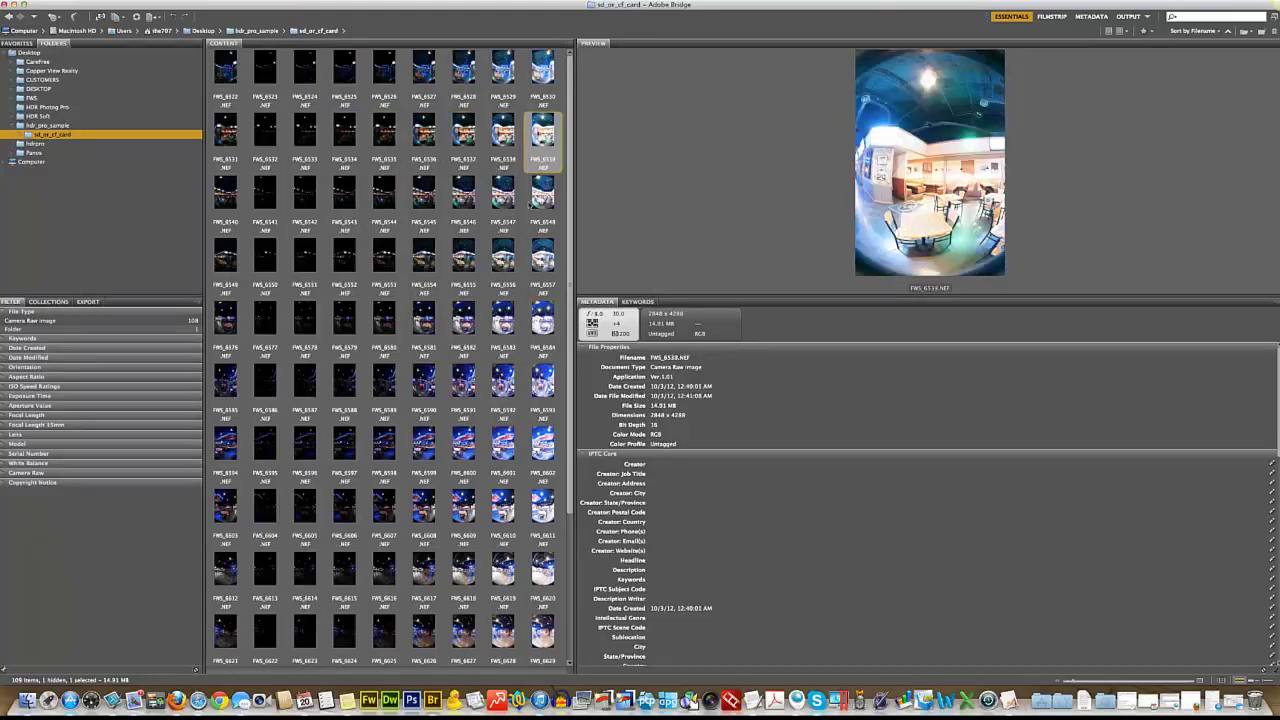
{"action": "left_click", "coordinate": [229, 93]}
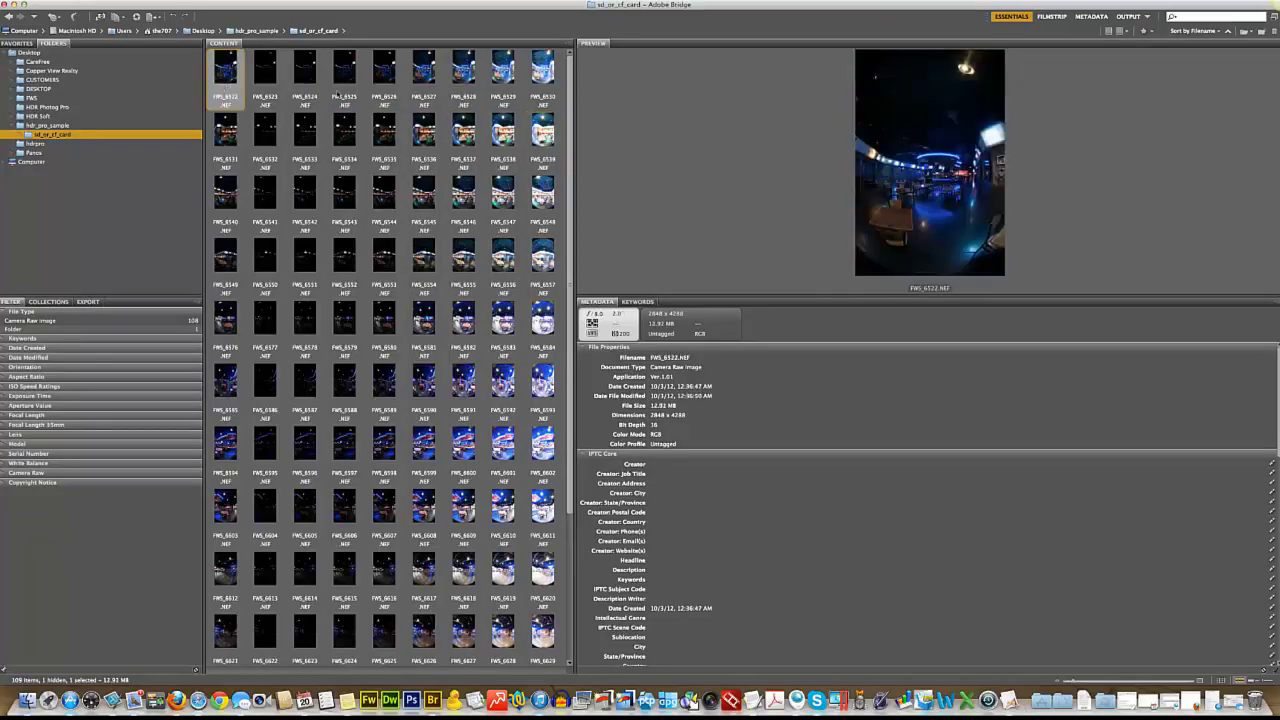
{"action": "scroll", "coordinate": [400, 350], "scroll_direction": "down", "scroll_amount": 5}
Step: Add three New Folder entries beside misc, keeping the default untitled names
{"action": "right_click", "coordinate": [305, 636]}
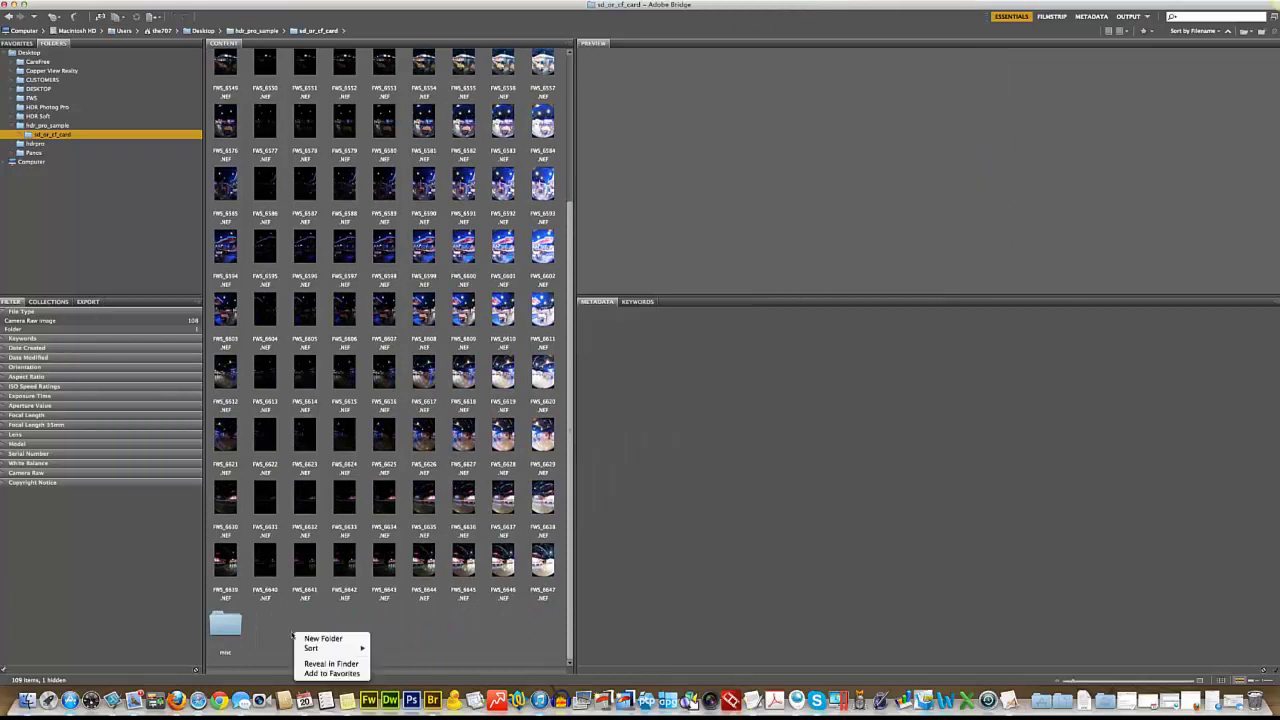
{"action": "left_click", "coordinate": [305, 637]}
{"action": "right_click", "coordinate": [332, 632]}
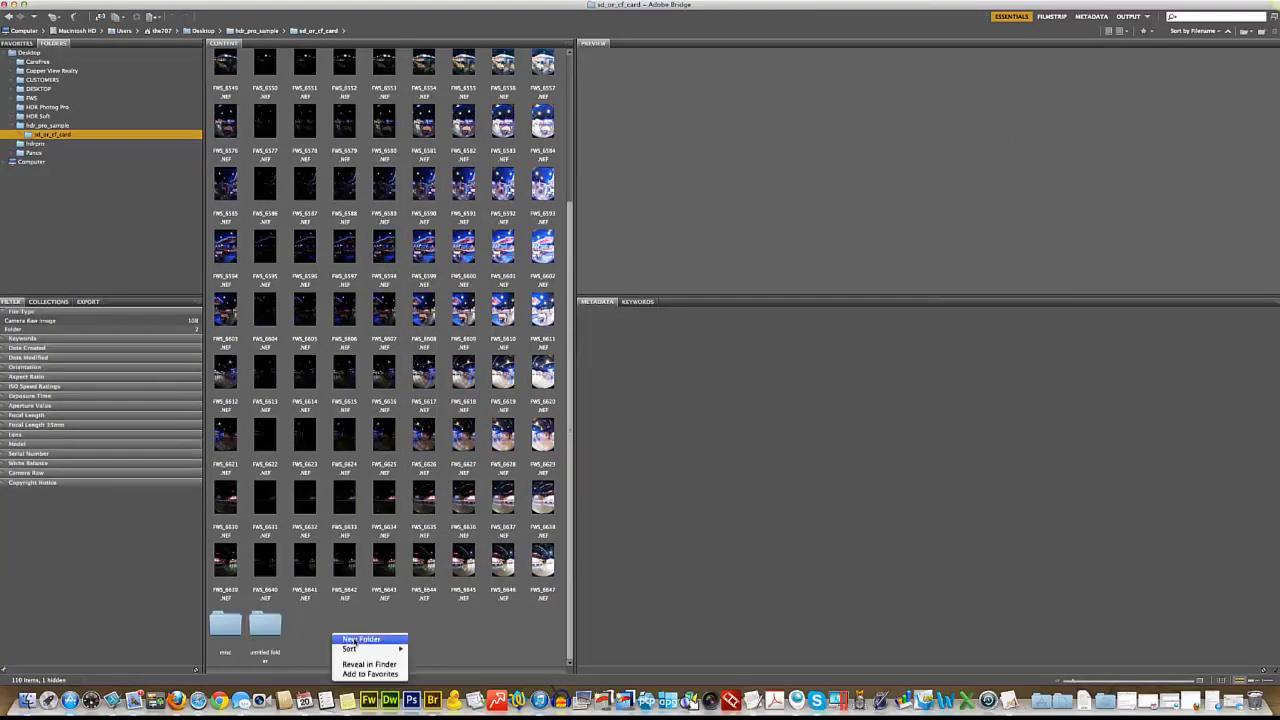
{"action": "left_click", "coordinate": [355, 638]}
{"action": "right_click", "coordinate": [382, 631]}
{"action": "left_click", "coordinate": [392, 633]}
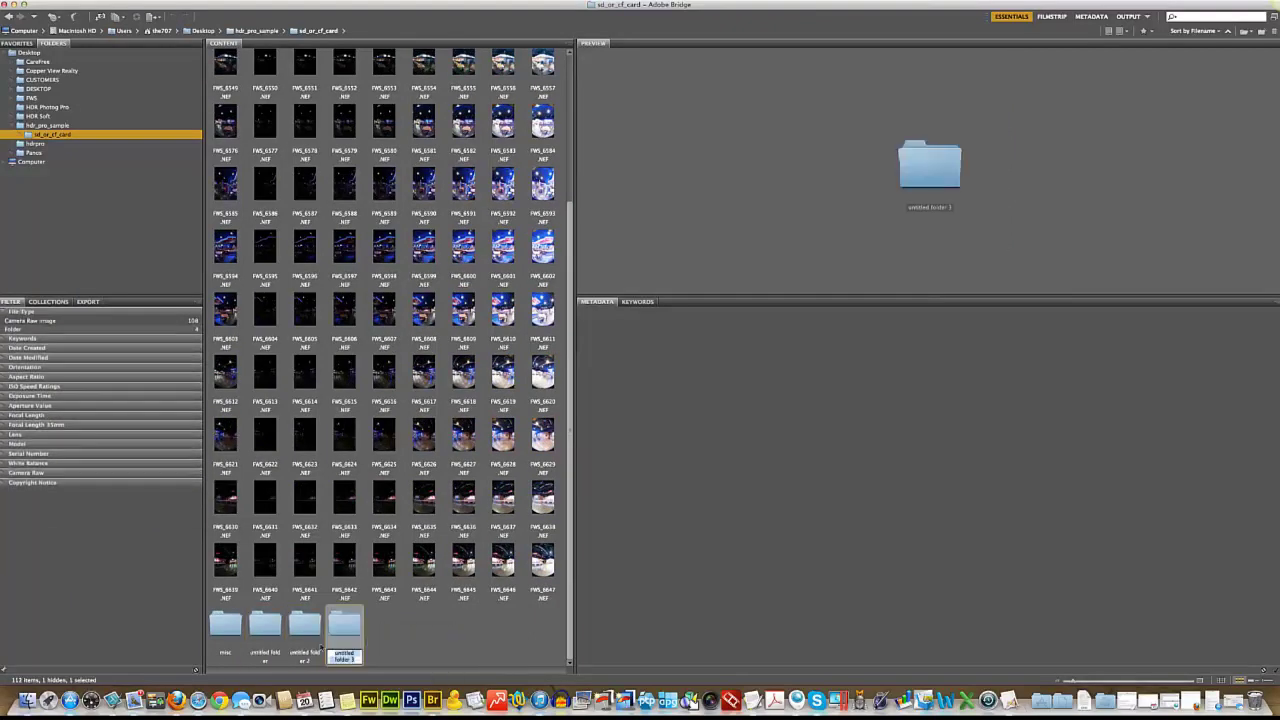
{"action": "key", "text": "Return"}
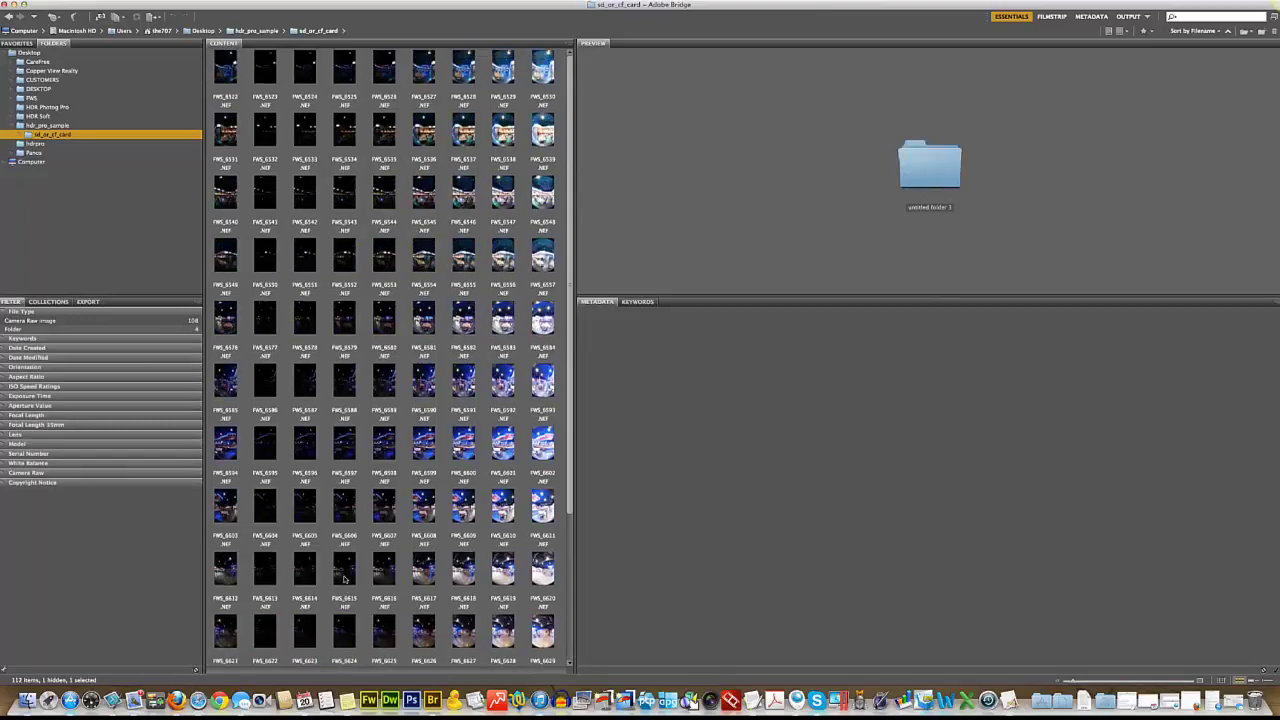
{"action": "left_click", "coordinate": [419, 645]}
Step: Move the first 36 photos into untitled folder, then marquee-select the next set of 36
{"action": "scroll", "coordinate": [419, 645], "scroll_direction": "up", "scroll_amount": 3}
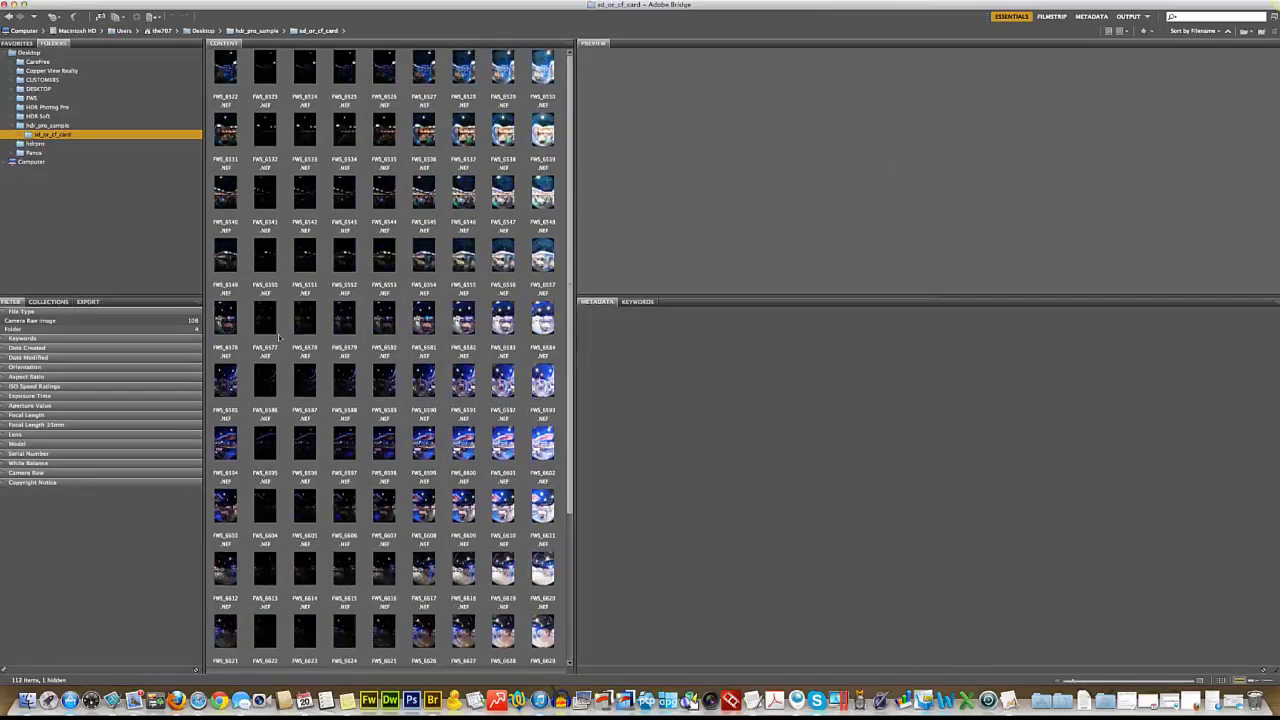
{"action": "left_click_drag", "start_coordinate": [212, 86], "coordinate": [552, 262]}
{"action": "left_click_drag", "start_coordinate": [444, 257], "coordinate": [408, 486]}
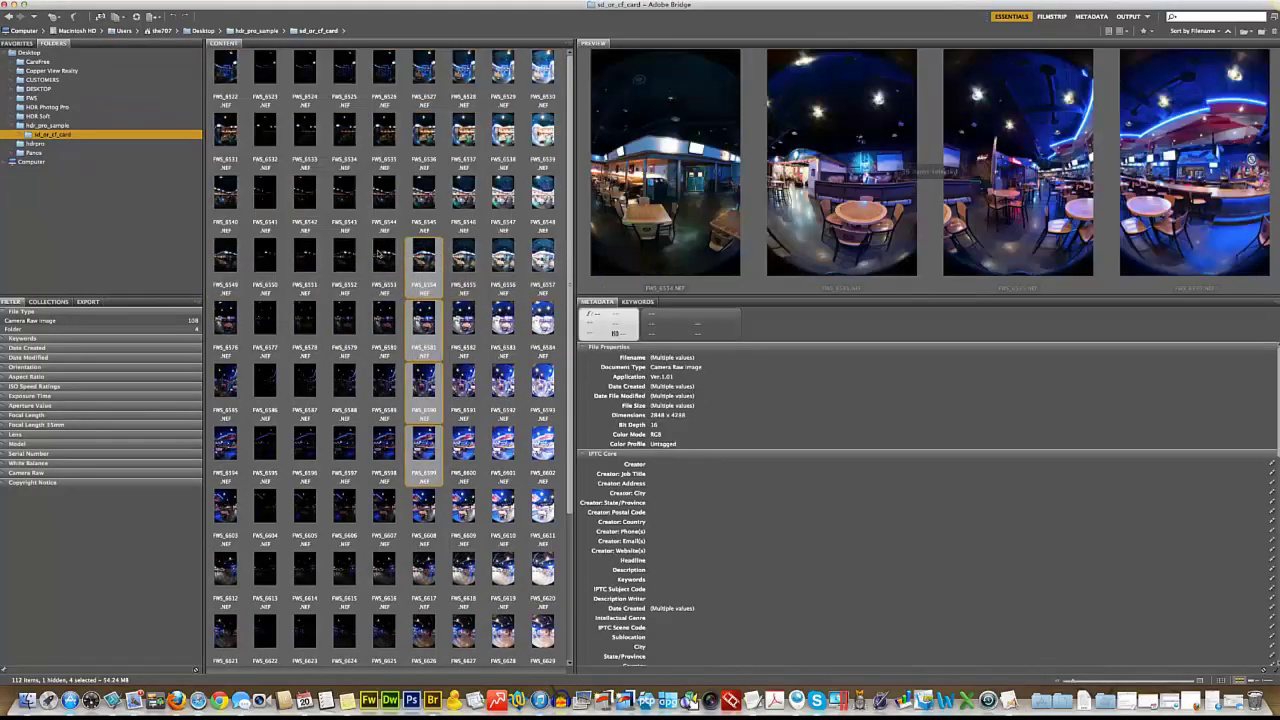
{"action": "left_click", "coordinate": [250, 77]}
{"action": "left_click_drag", "start_coordinate": [208, 48], "coordinate": [540, 262]}
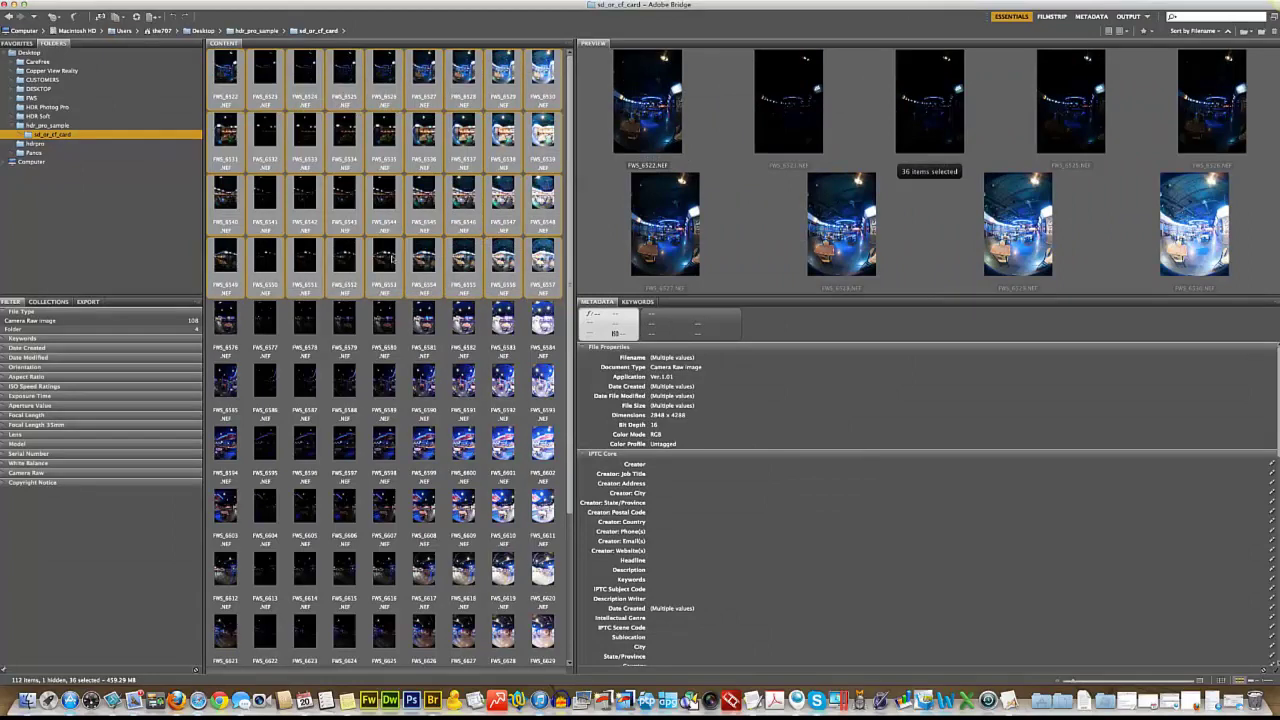
{"action": "left_click_drag", "start_coordinate": [391, 257], "coordinate": [296, 630]}
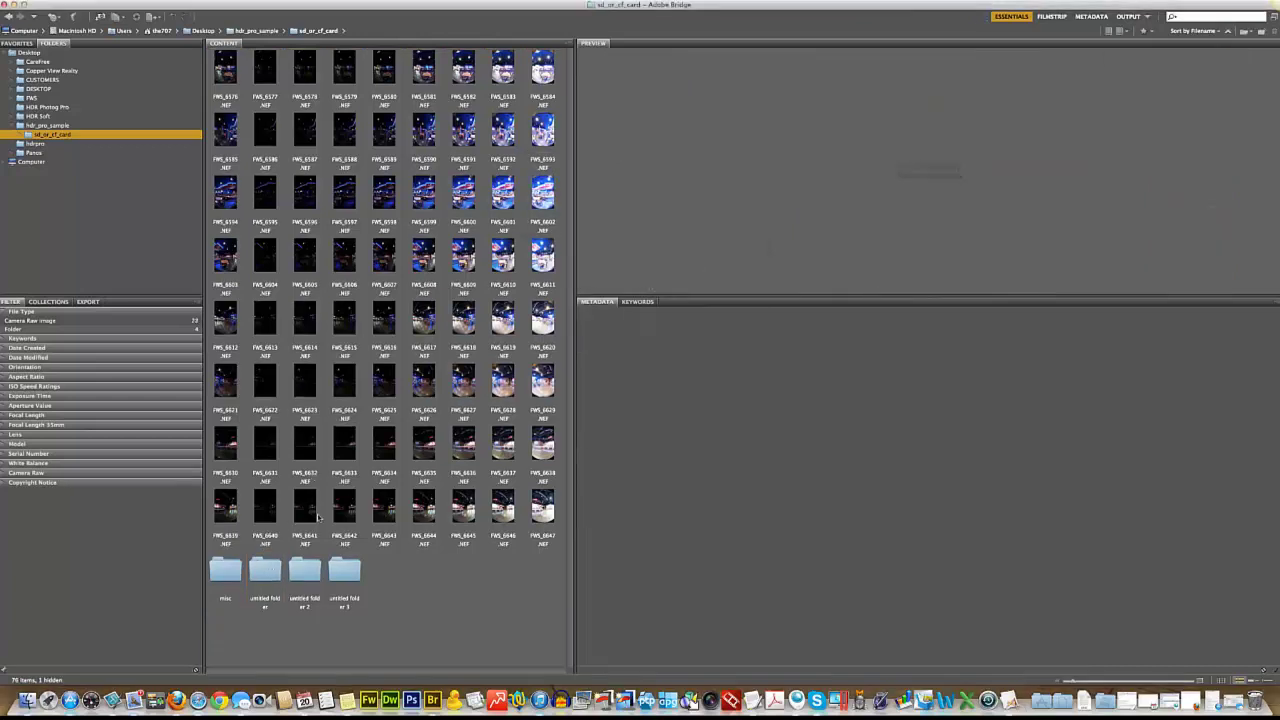
{"action": "left_click_drag", "start_coordinate": [210, 58], "coordinate": [302, 580]}
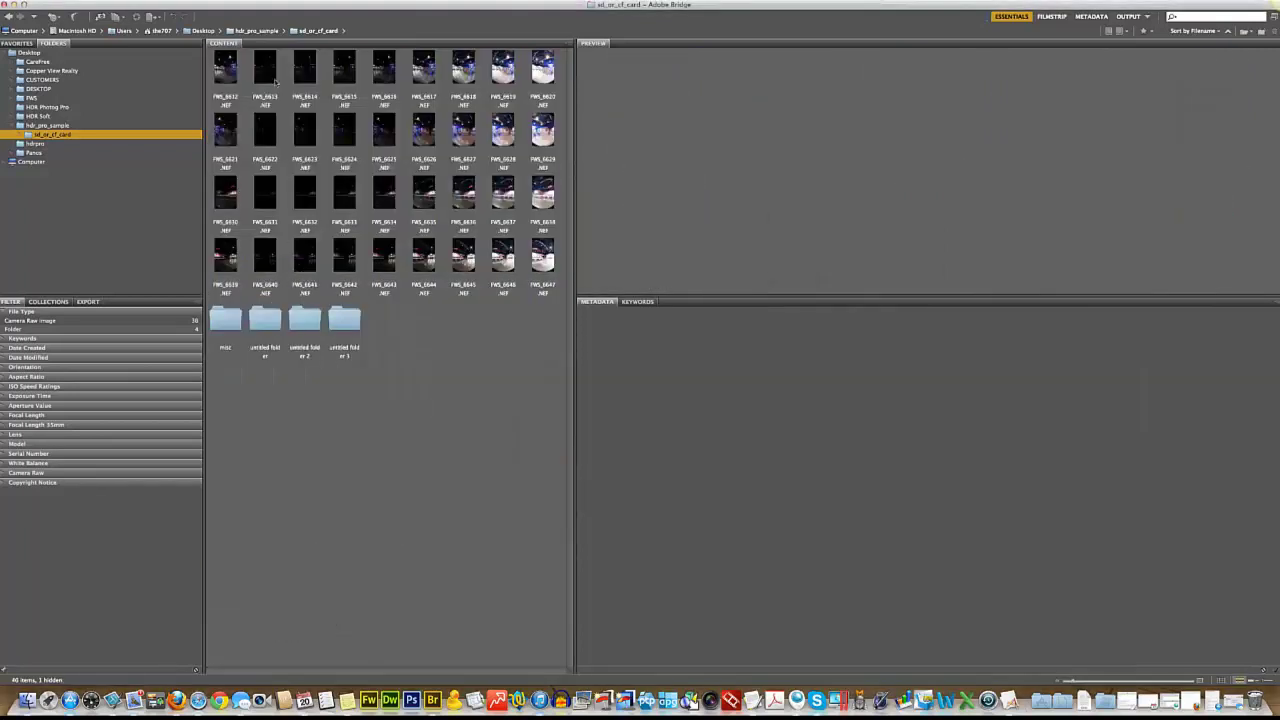
{"action": "left_click_drag", "start_coordinate": [210, 70], "coordinate": [357, 328]}
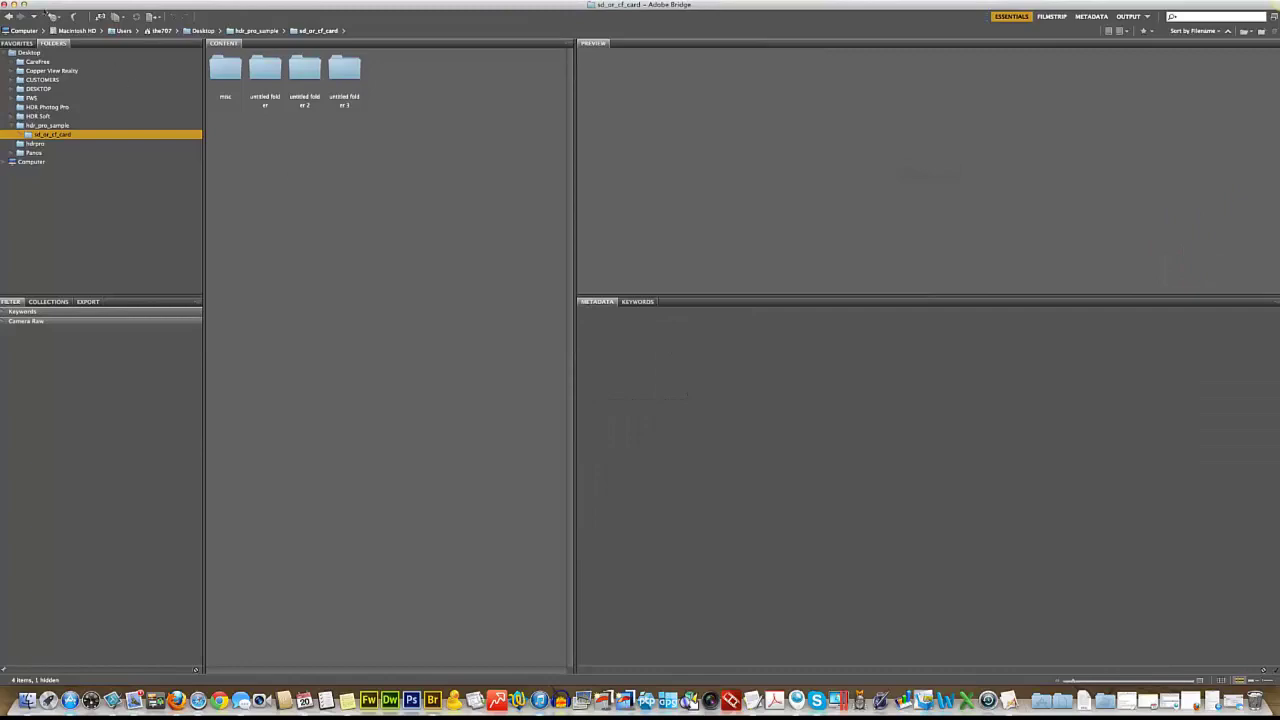
Step: Minimize Bridge and open hdr_pro_sample > sd_or_cf_card in Finder, selecting untitled folder
{"action": "left_click", "coordinate": [14, 5]}
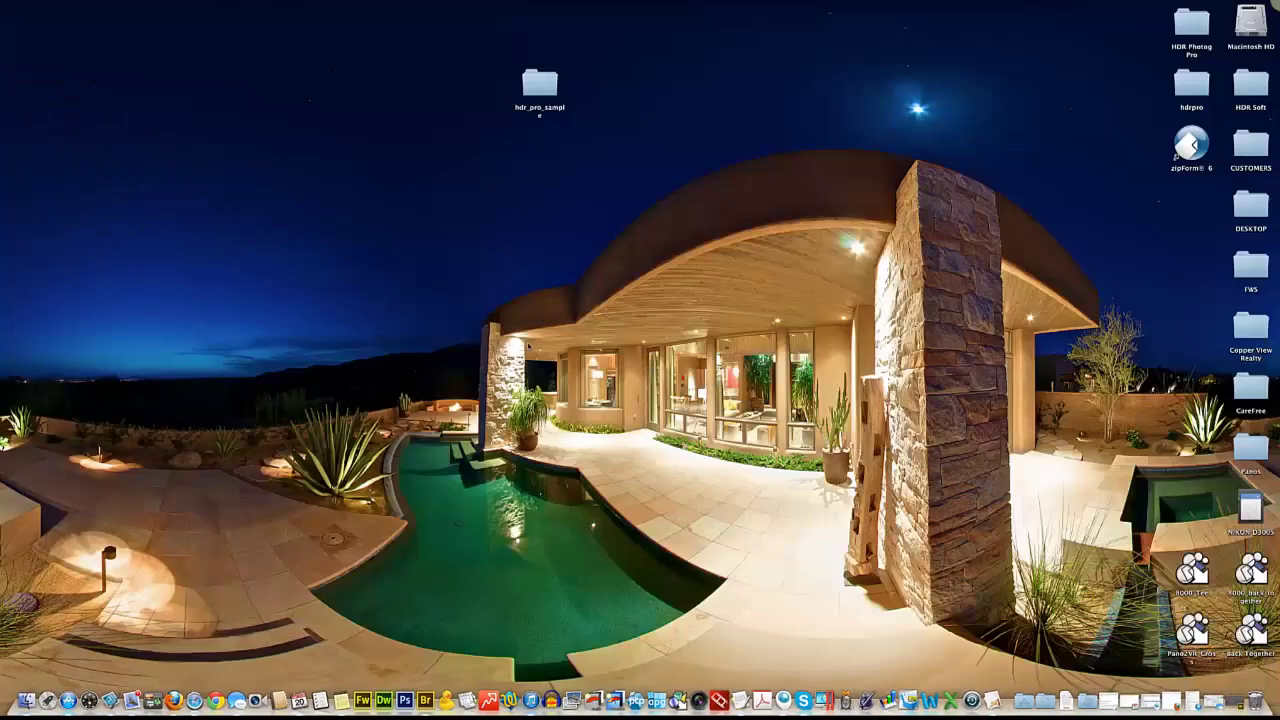
{"action": "double_click", "coordinate": [541, 85]}
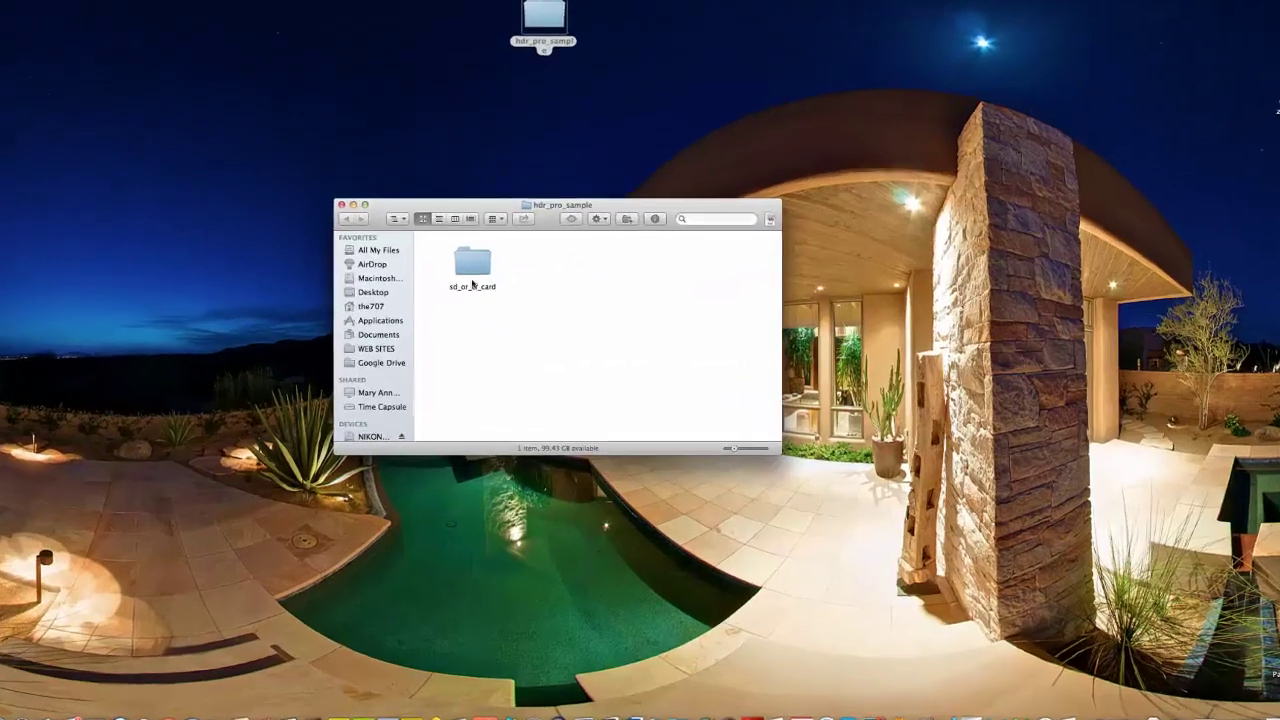
{"action": "left_click", "coordinate": [479, 308]}
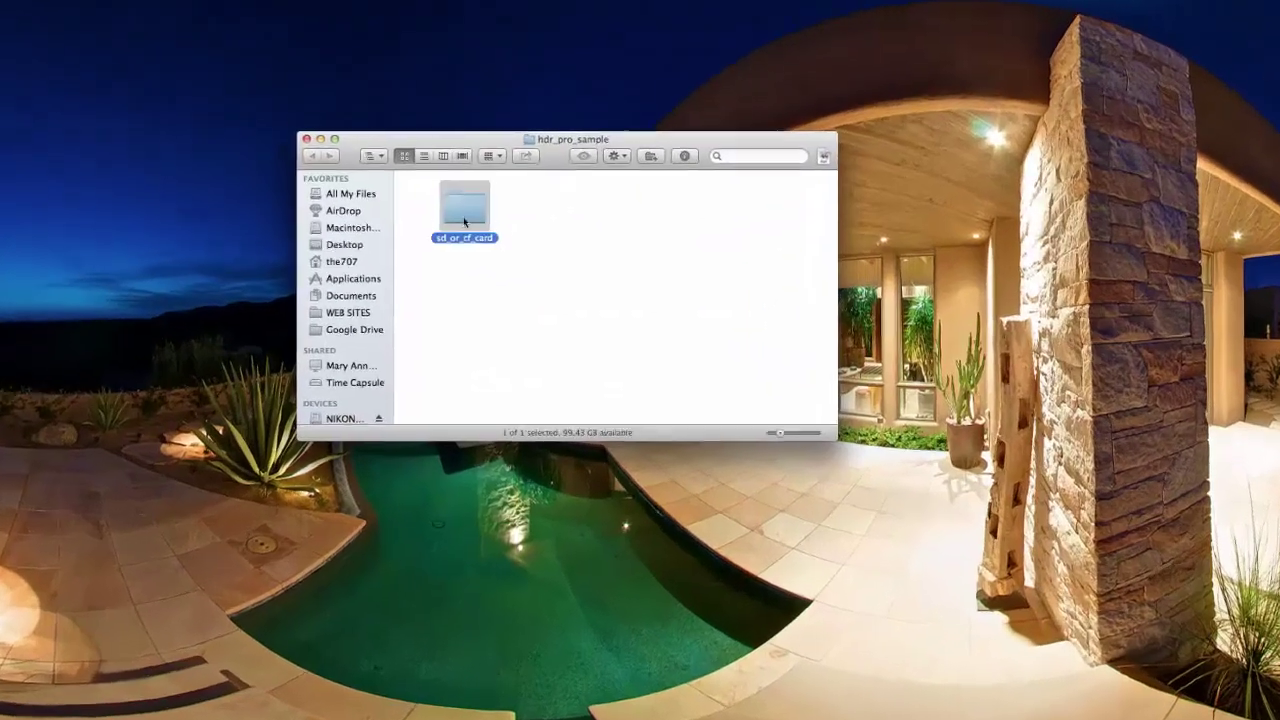
{"action": "double_click", "coordinate": [479, 306]}
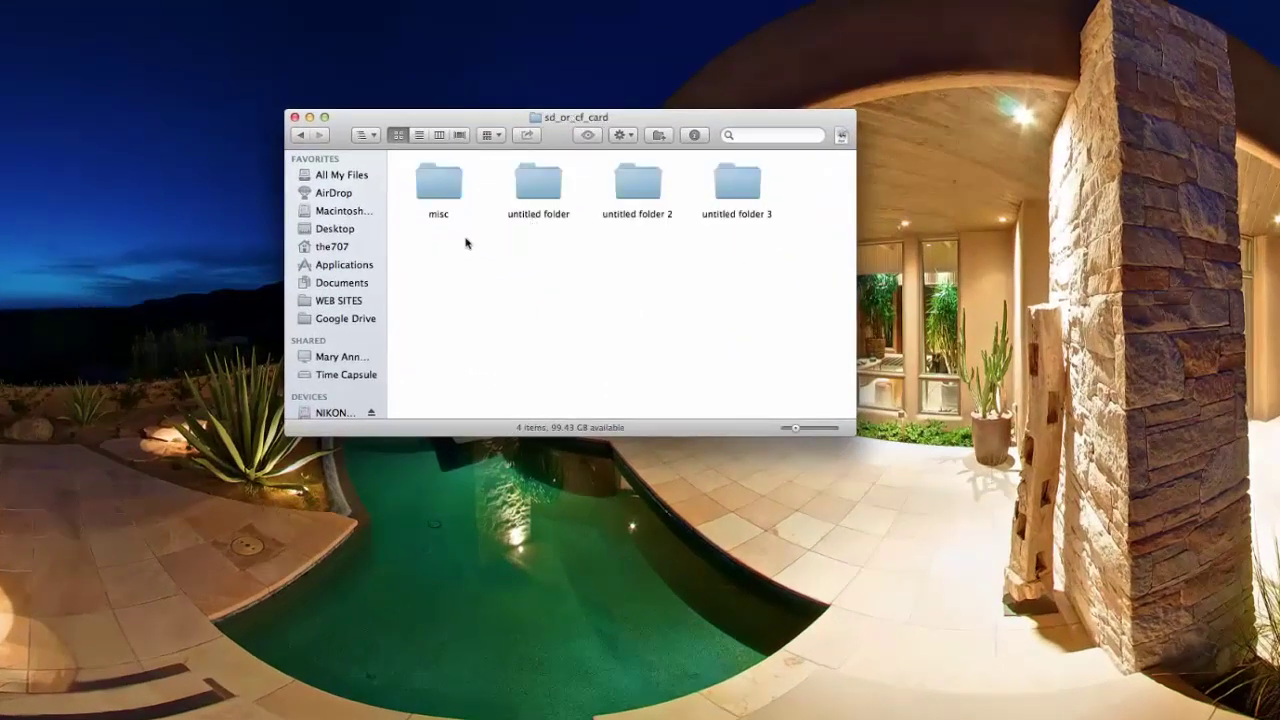
{"action": "left_click", "coordinate": [540, 218]}
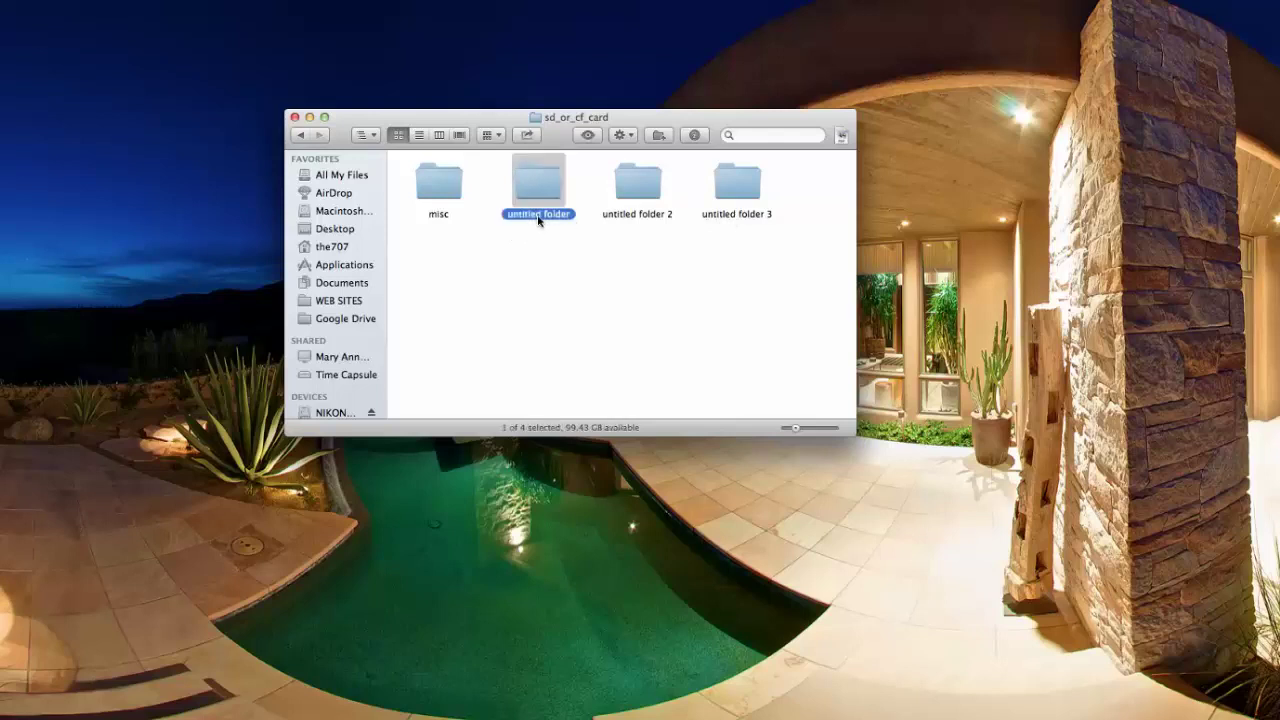
Step: Rename untitled folder, untitled folder 2 and untitled folder 3 to 1, 2 and 3
{"action": "key", "text": "Return"}
{"action": "type", "text": "1"}
{"action": "key", "text": "Return"}
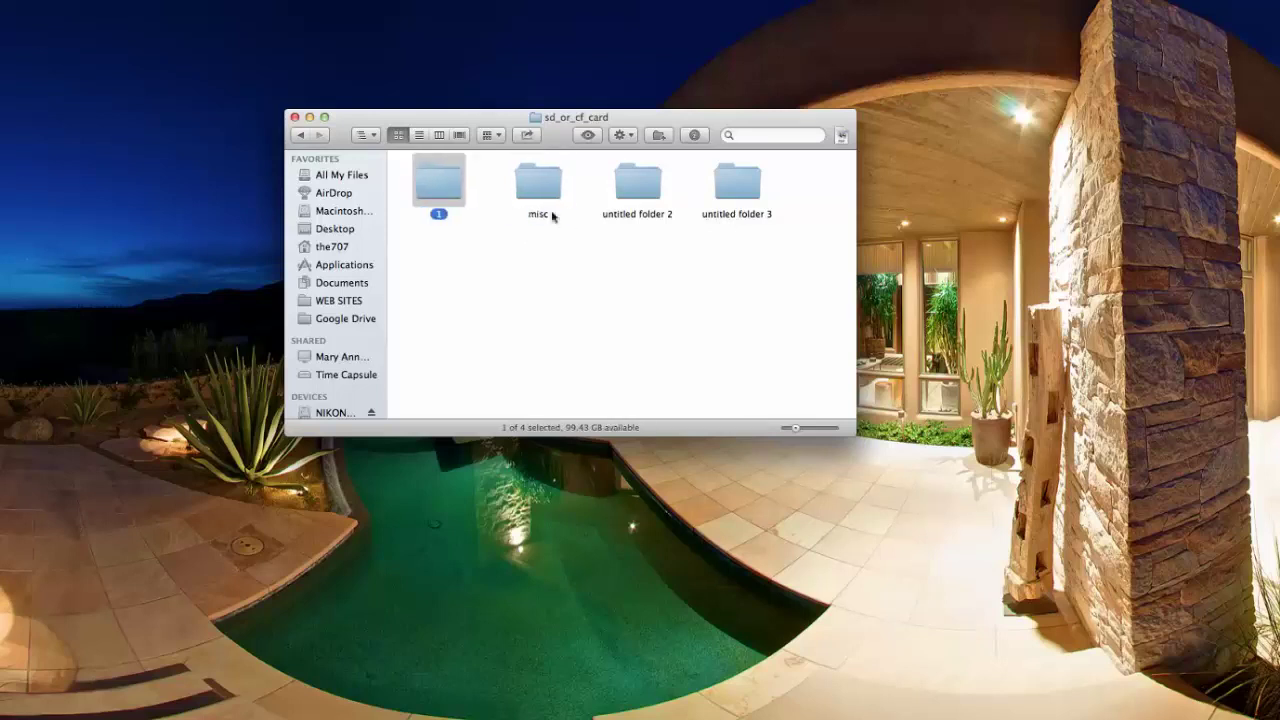
{"action": "left_click", "coordinate": [663, 218]}
{"action": "key", "text": "Return"}
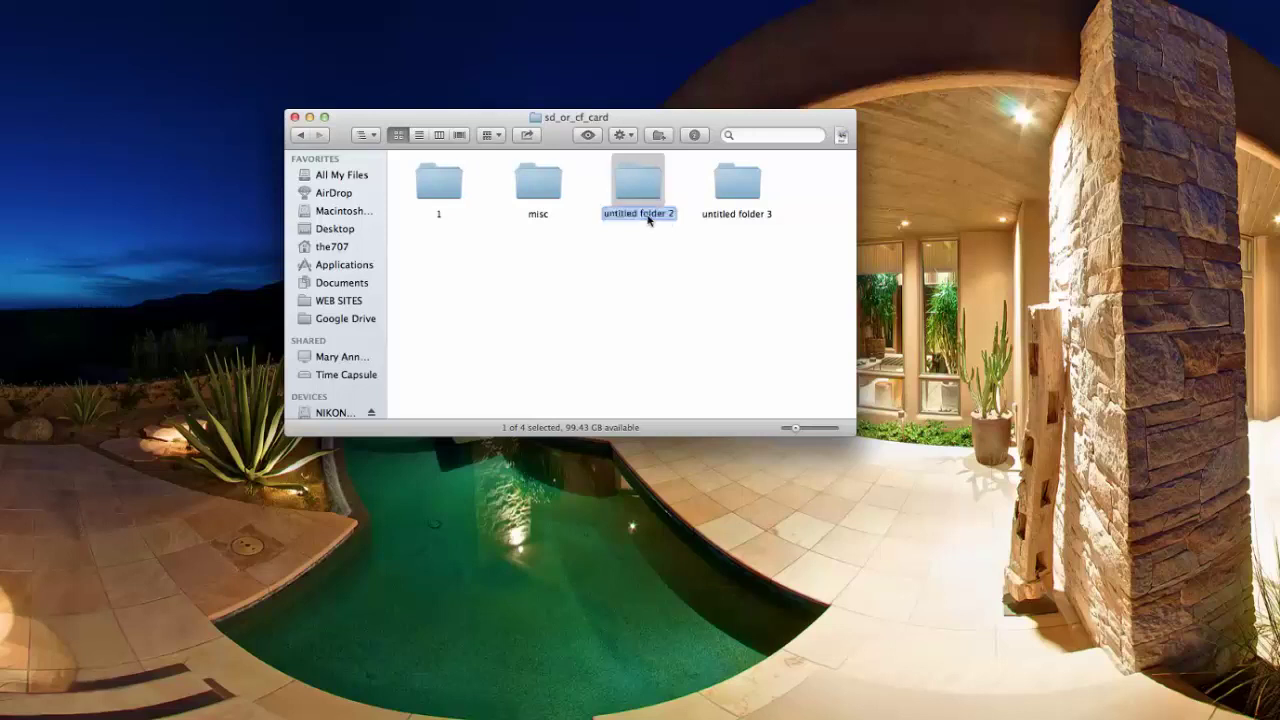
{"action": "type", "text": "2"}
{"action": "key", "text": "Return"}
{"action": "left_click", "coordinate": [700, 245]}
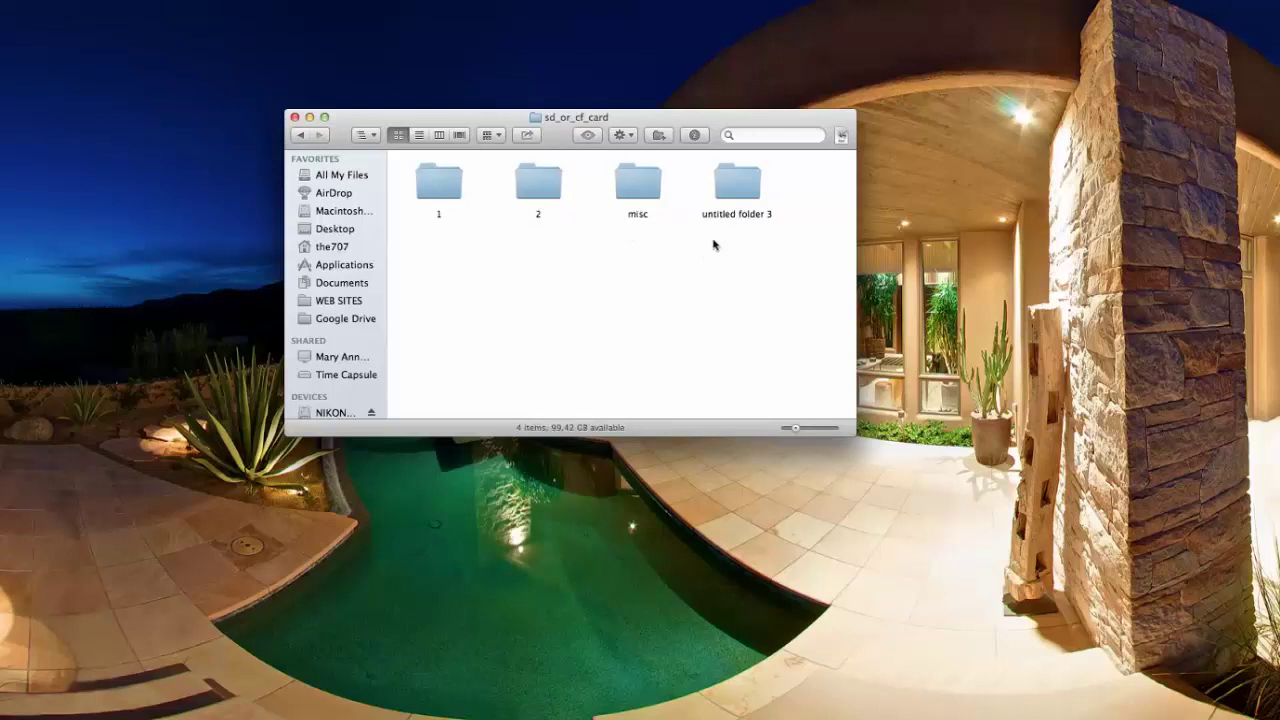
{"action": "left_click", "coordinate": [731, 216]}
{"action": "key", "text": "Return"}
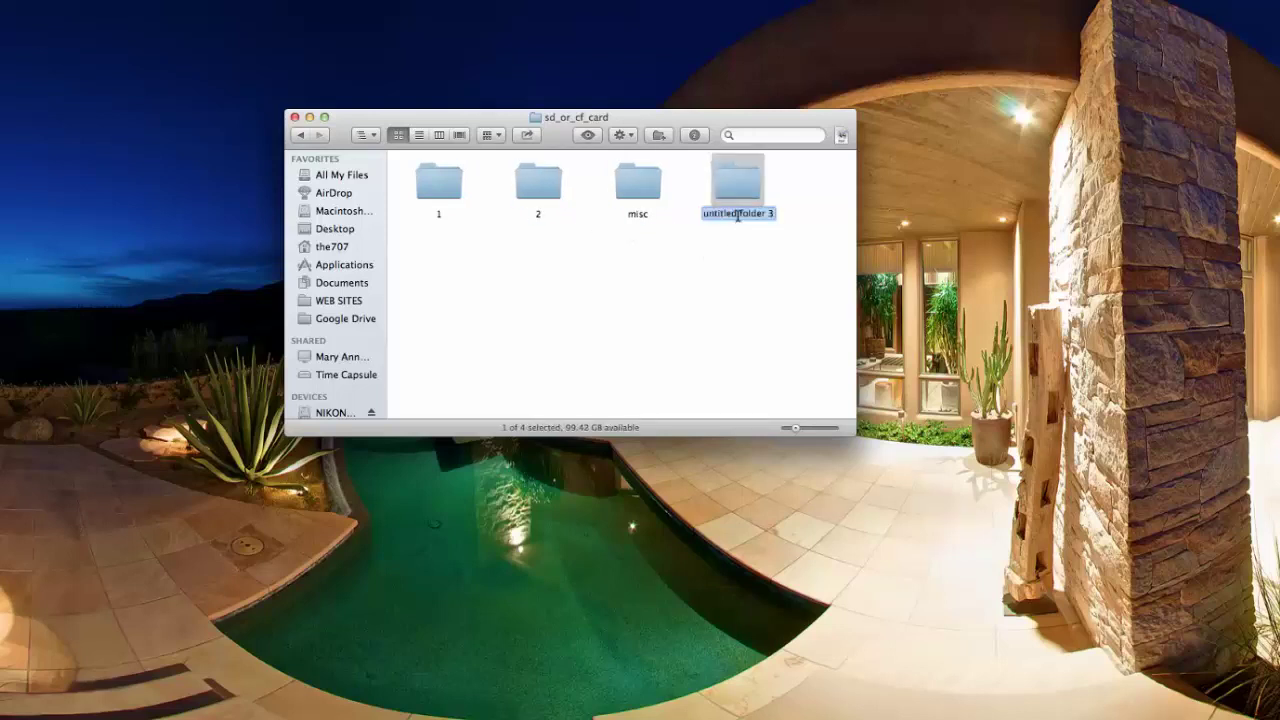
{"action": "type", "text": "3"}
{"action": "key", "text": "Return"}
{"action": "left_click", "coordinate": [736, 297]}
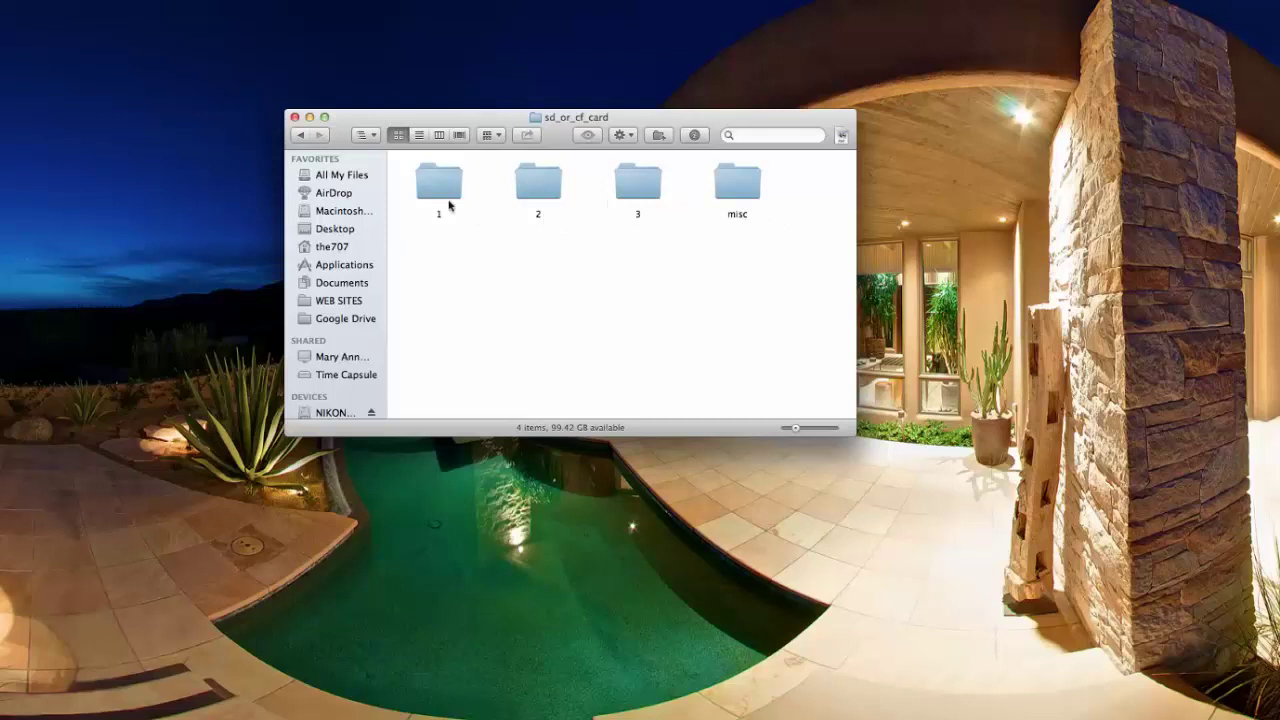
Step: Check the contents of folders 1, 2, 3 and misc, then close the sd_or_cf_card window
{"action": "double_click", "coordinate": [447, 188]}
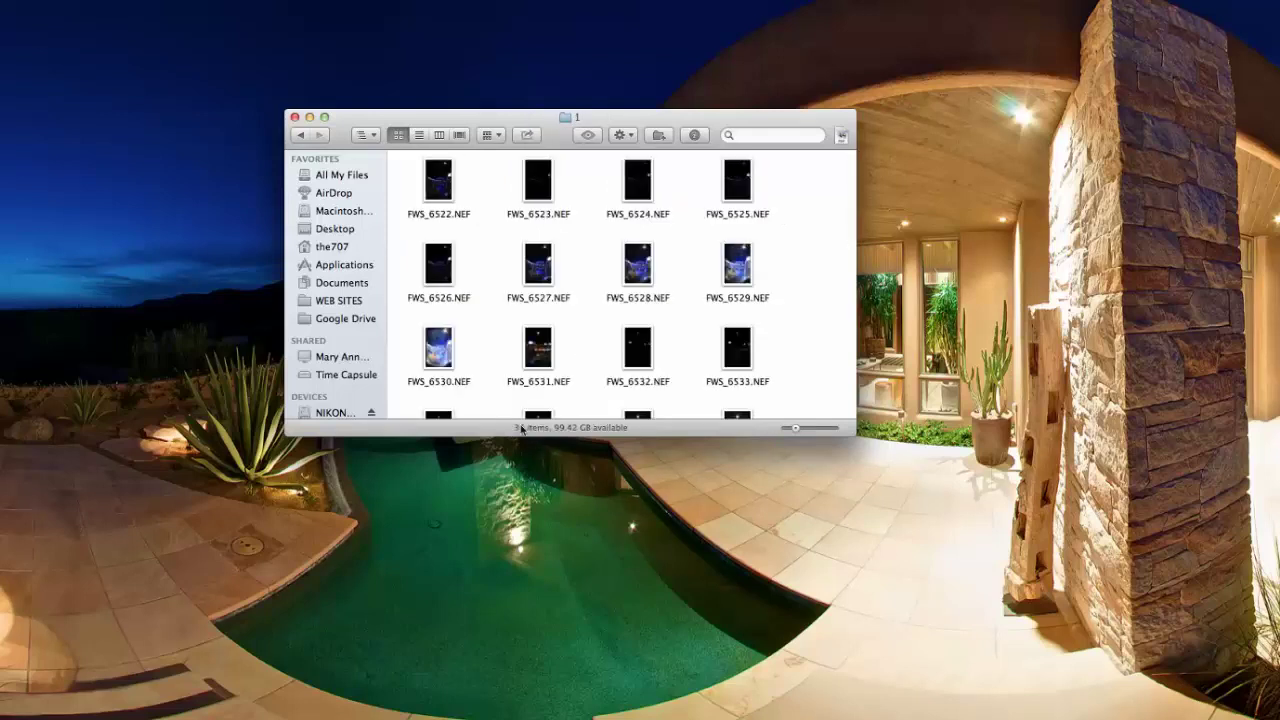
{"action": "scroll", "coordinate": [505, 395], "scroll_direction": "down", "scroll_amount": 5}
{"action": "scroll", "coordinate": [430, 310], "scroll_direction": "up", "scroll_amount": 5}
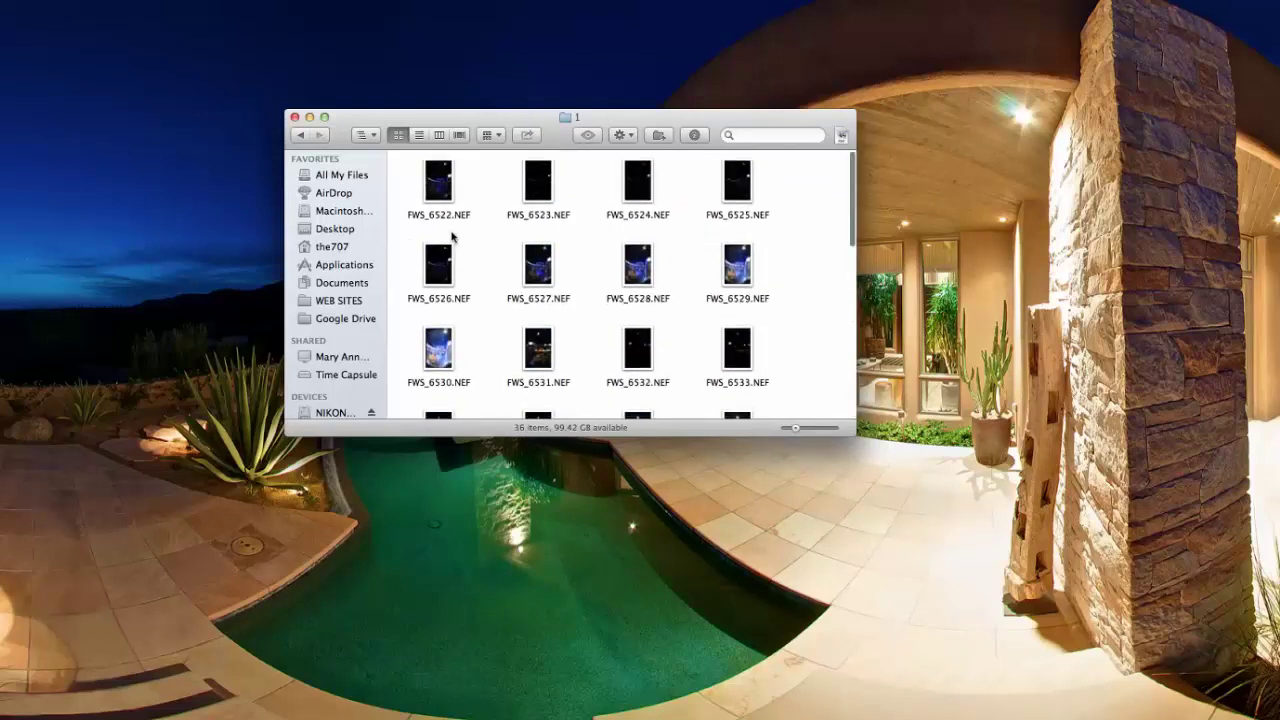
{"action": "left_click", "coordinate": [300, 136]}
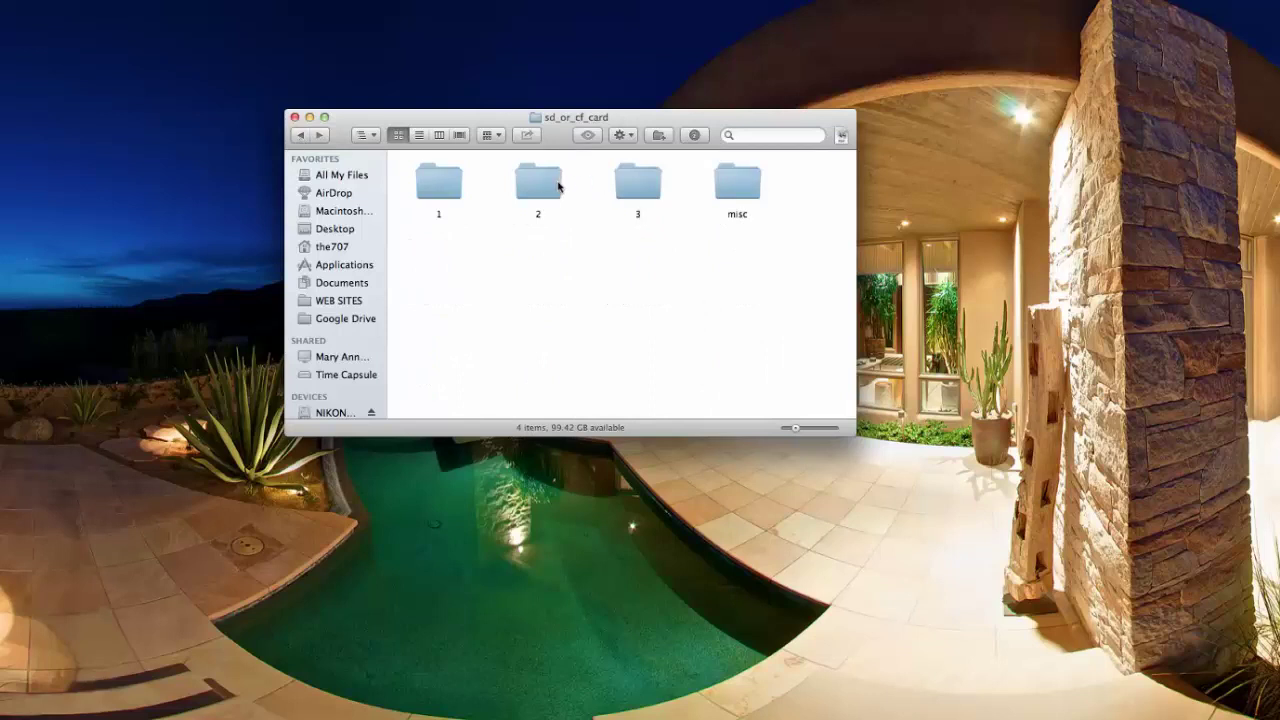
{"action": "double_click", "coordinate": [558, 187]}
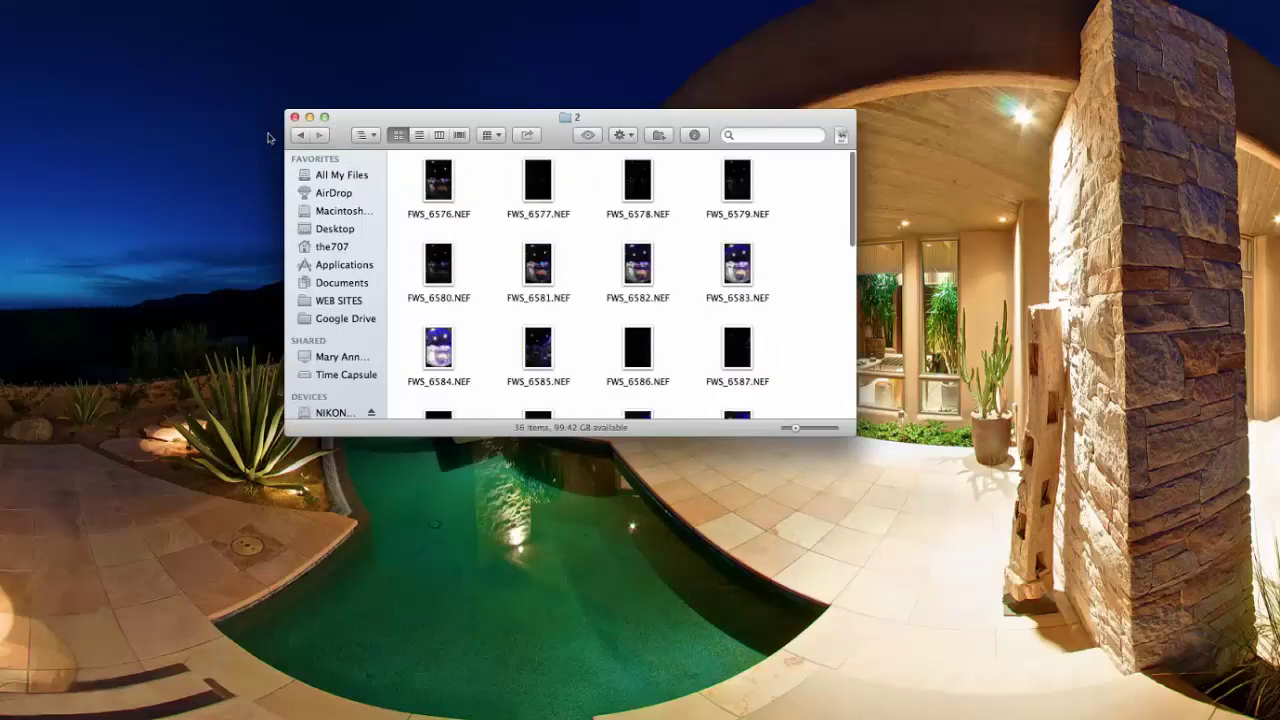
{"action": "left_click", "coordinate": [300, 135]}
{"action": "double_click", "coordinate": [627, 185]}
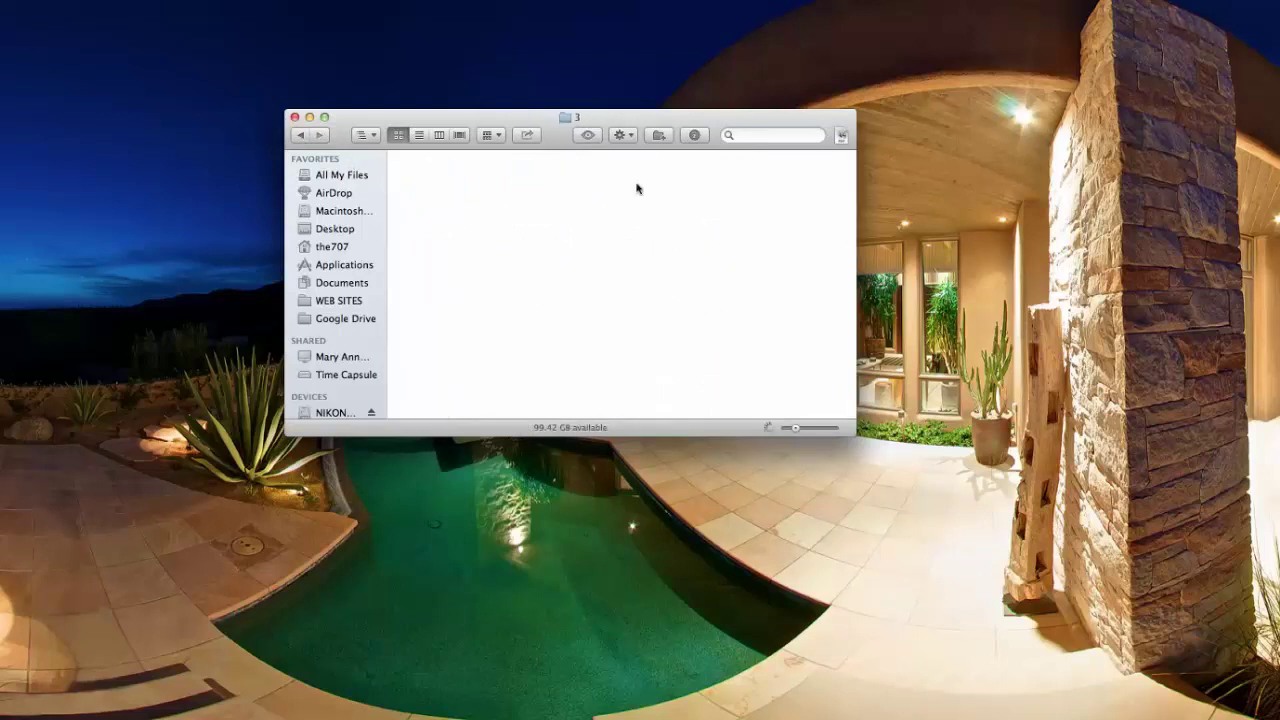
{"action": "left_click", "coordinate": [301, 135]}
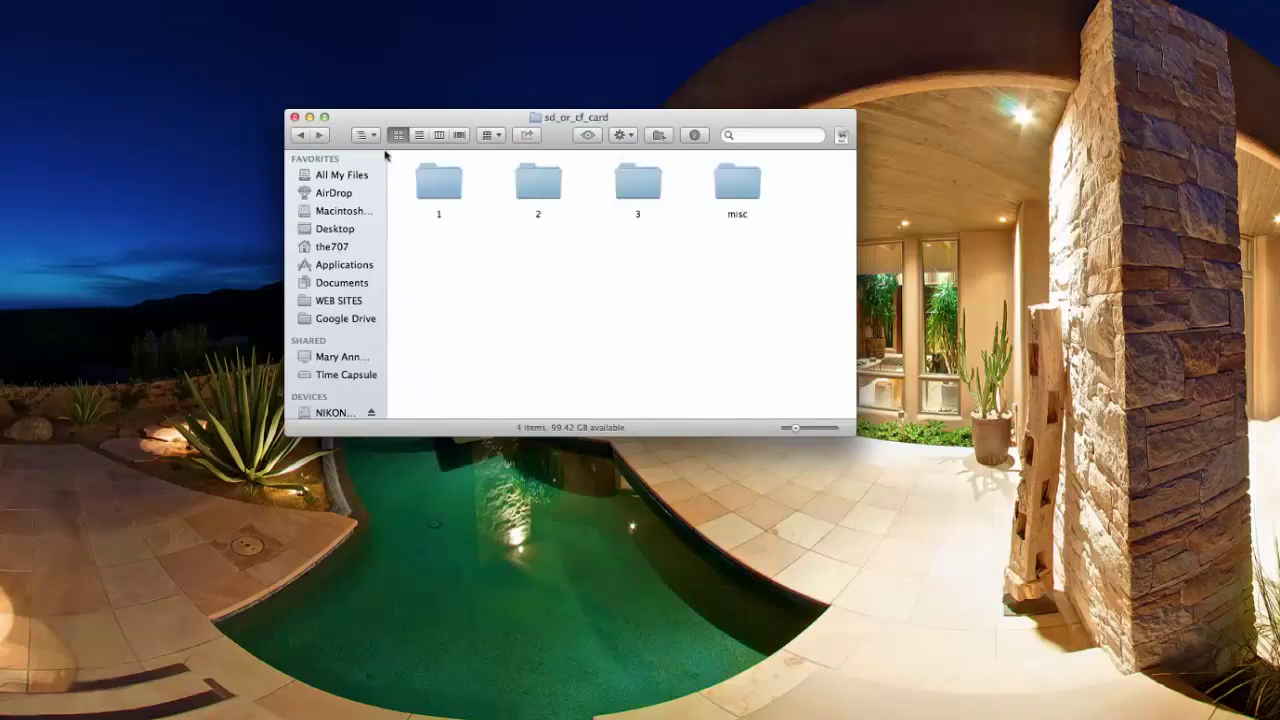
{"action": "double_click", "coordinate": [745, 191]}
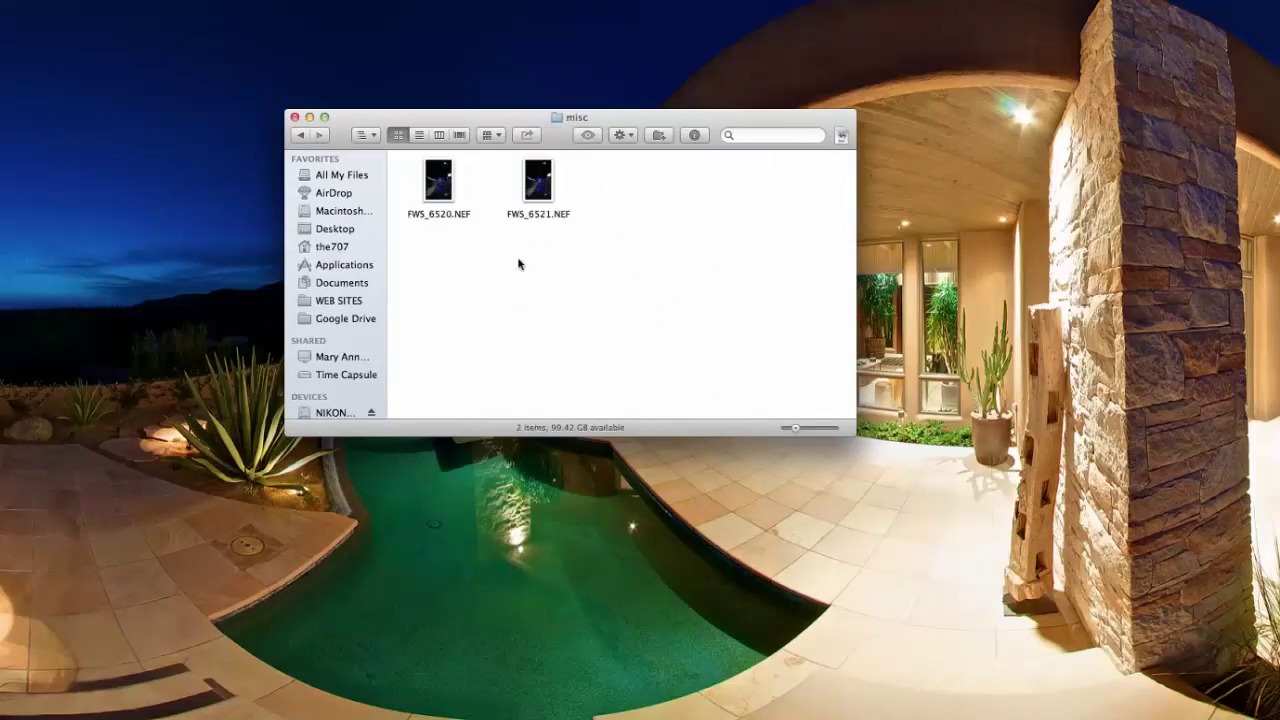
{"action": "left_click", "coordinate": [300, 135]}
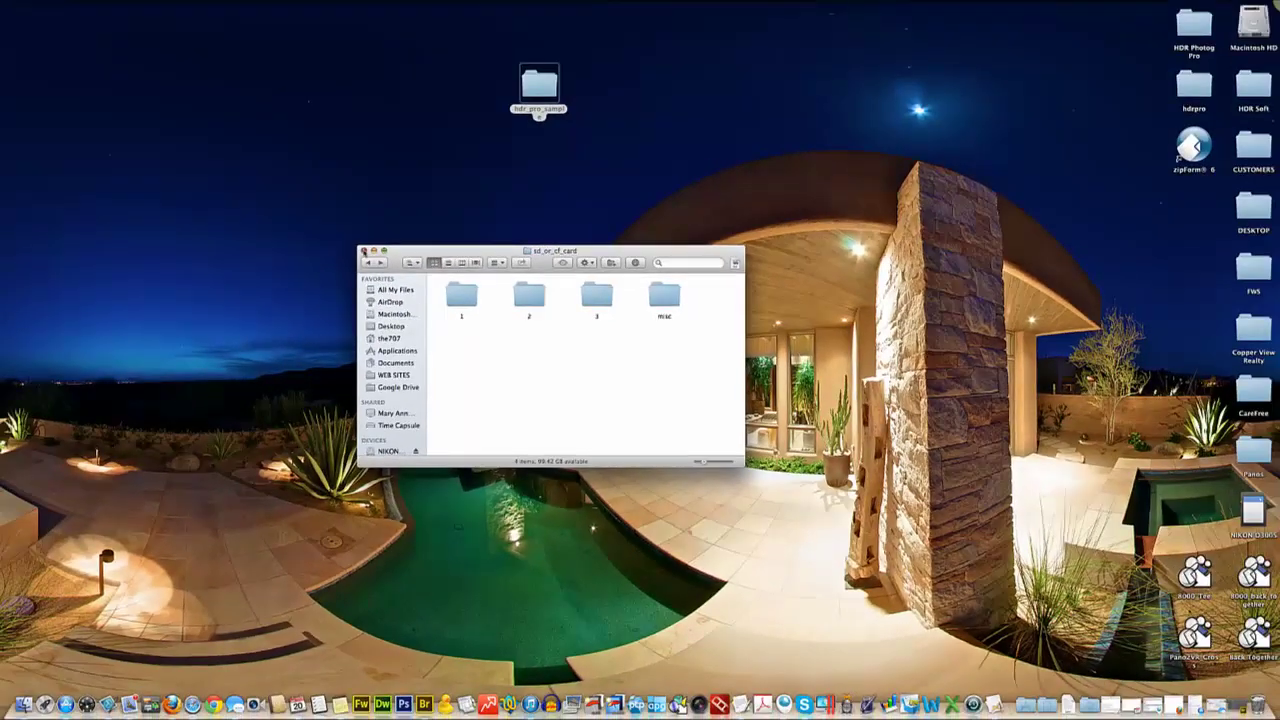
{"action": "left_click", "coordinate": [358, 242]}
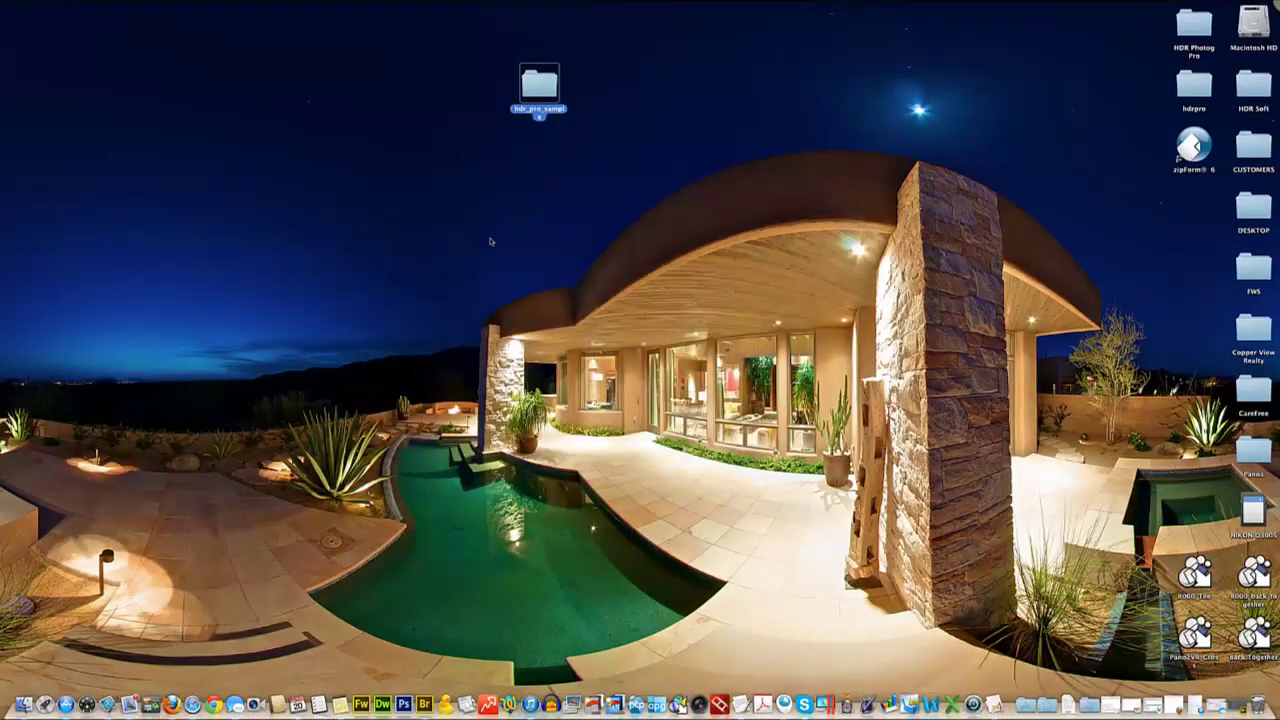